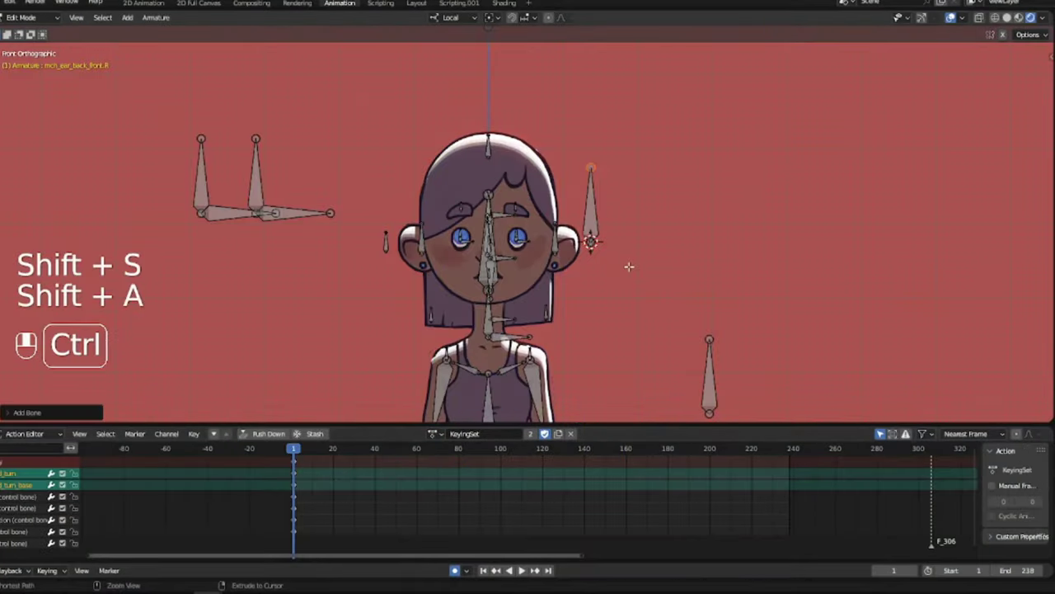
Add a new bone beside the head, shorten it and rename it 'control head turn'
key("ctrl+KP_Add")
key("g")
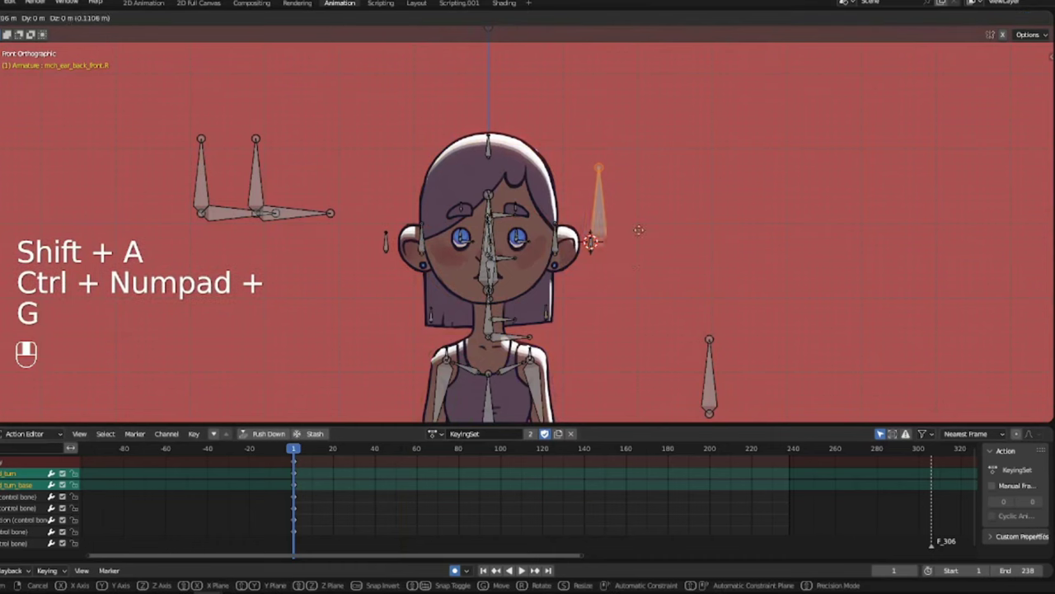
left_click(694, 244)
key("s")
left_click(683, 233)
key("F2")
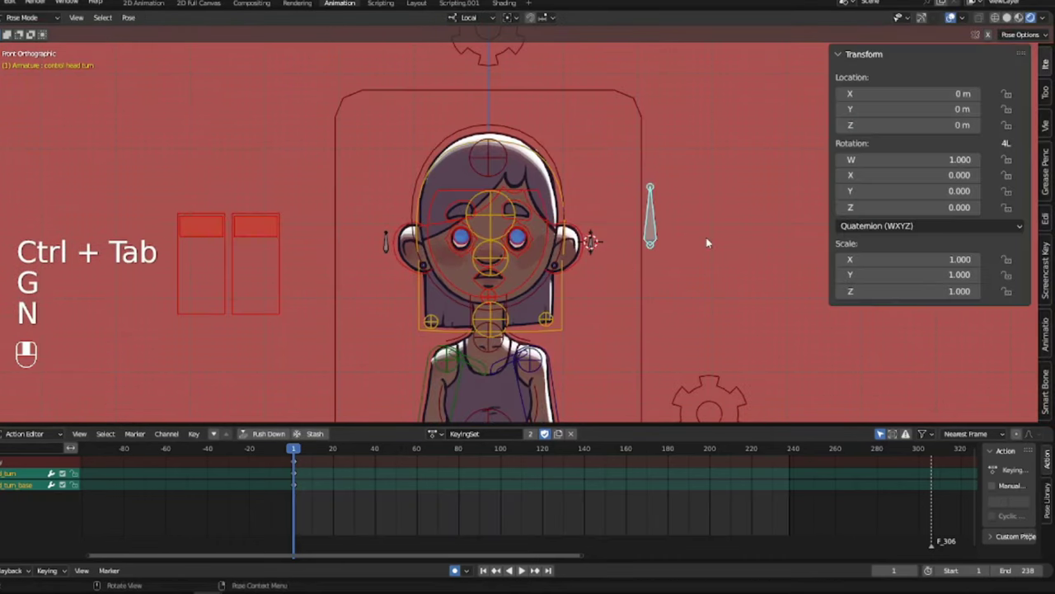
middle_click_drag(708, 243, 624, 244, "shift")
In the Smart Bone tab, set the target to Armature and the control bone to control head turn
left_click(1045, 387)
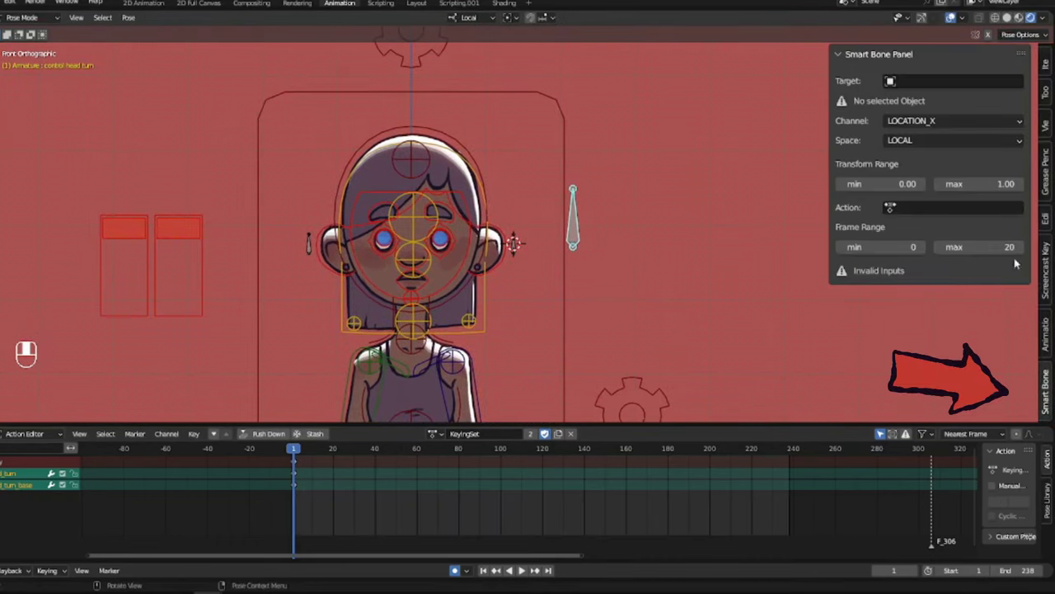
left_click(931, 82)
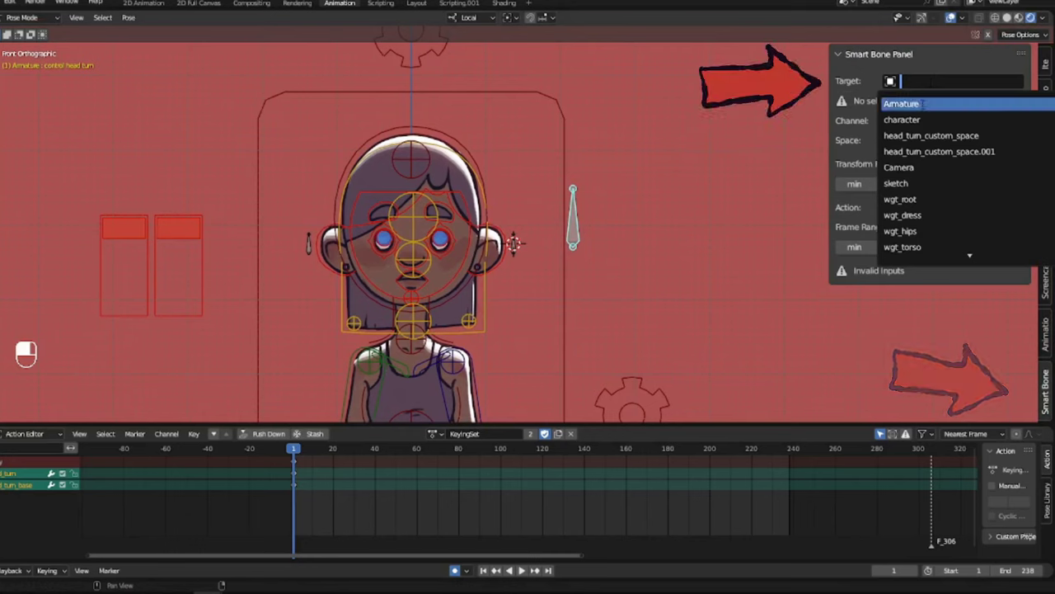
left_click(924, 104)
left_click(924, 101)
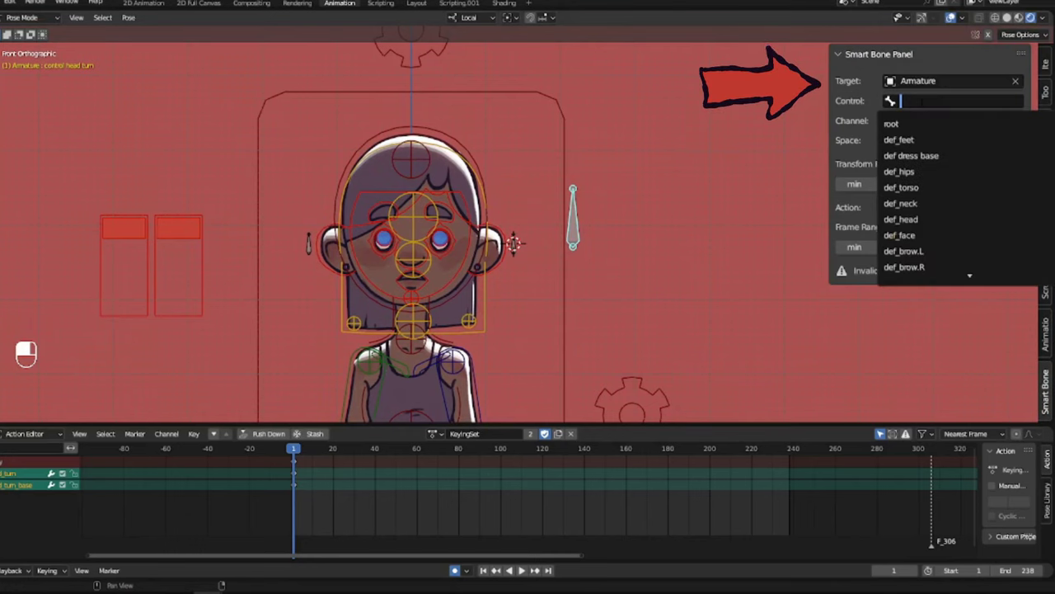
type("control")
key("Down")
key("Return")
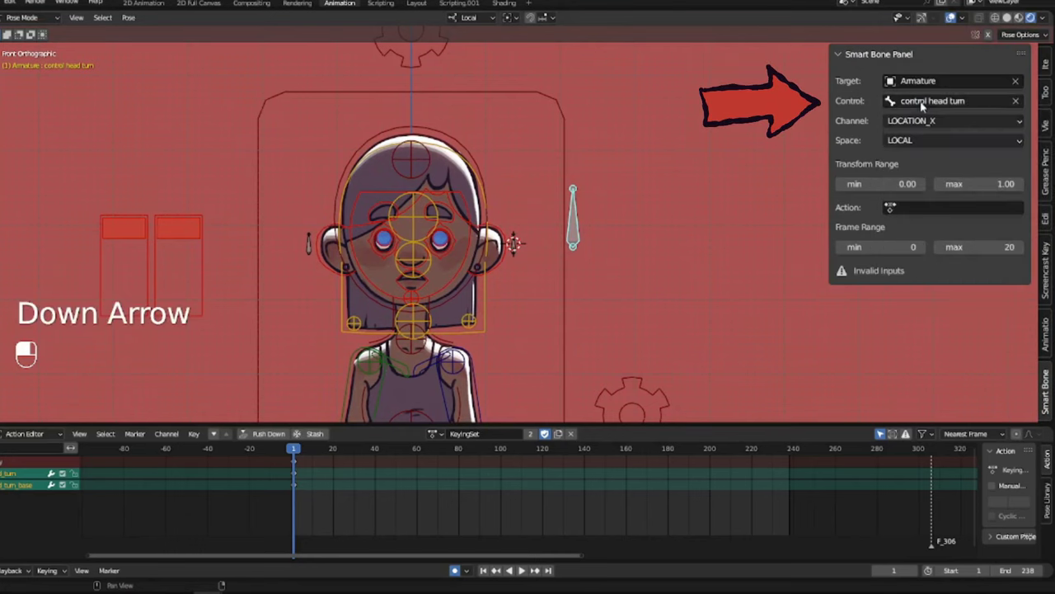
Set the driving channel to LOCATION_X in LOCAL space, with head_turn_left as the action
left_click(929, 121)
left_click(929, 135)
left_click(929, 141)
left_click(940, 188)
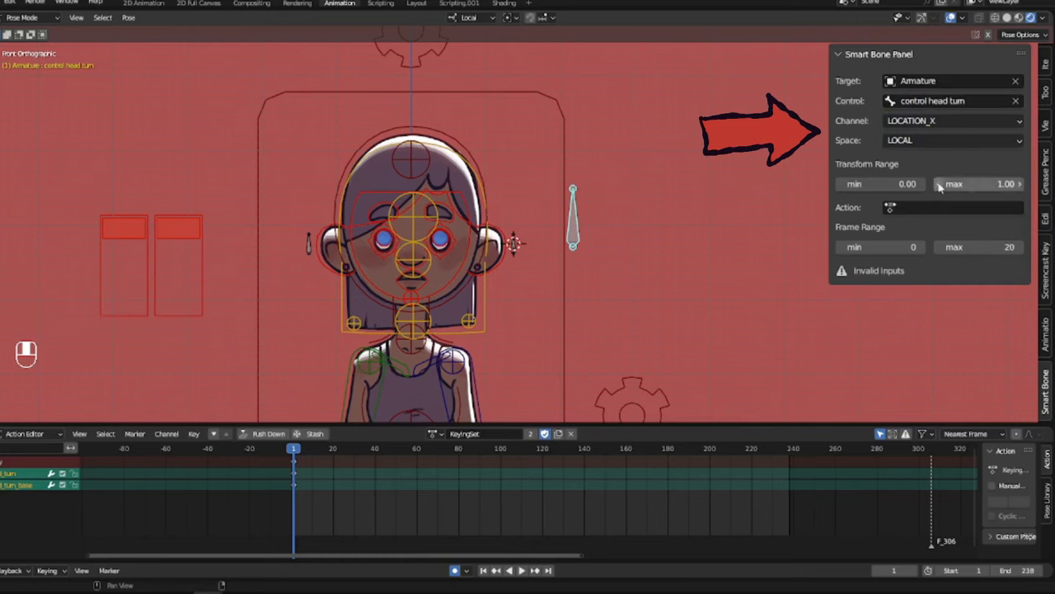
left_click(981, 207)
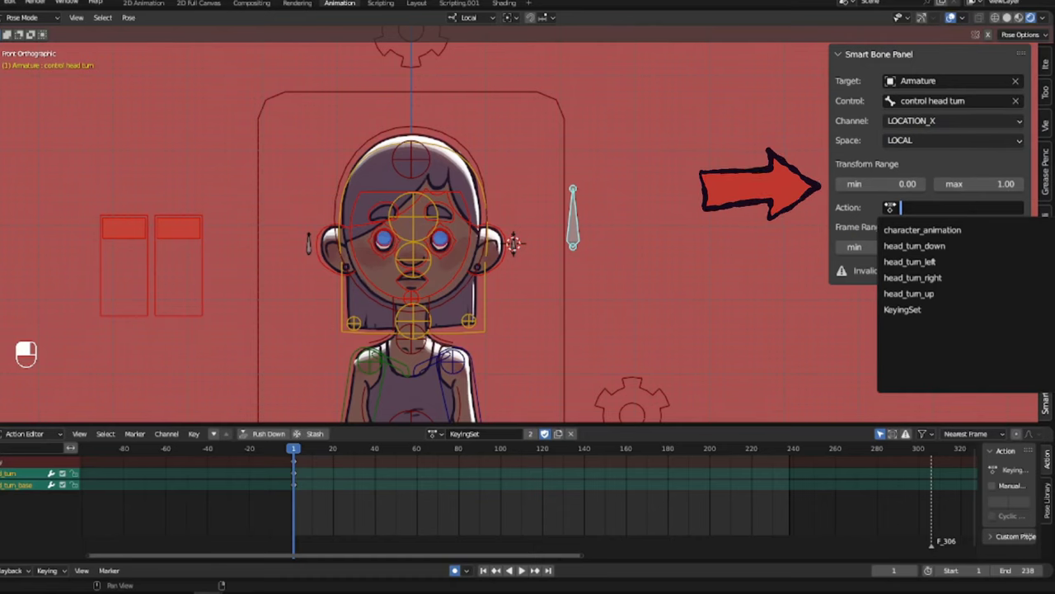
left_click(931, 263)
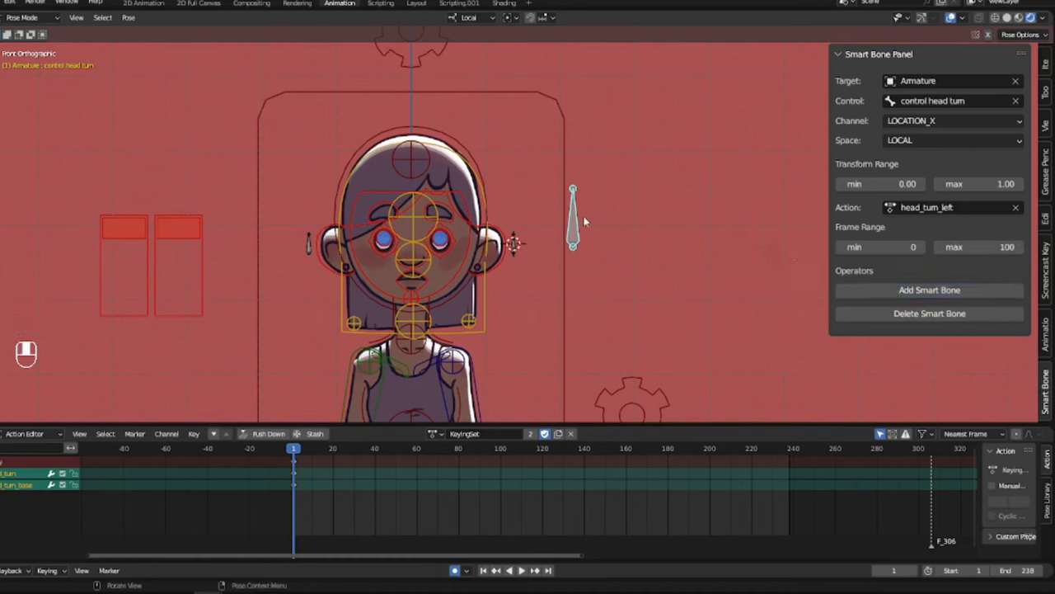
key("g")
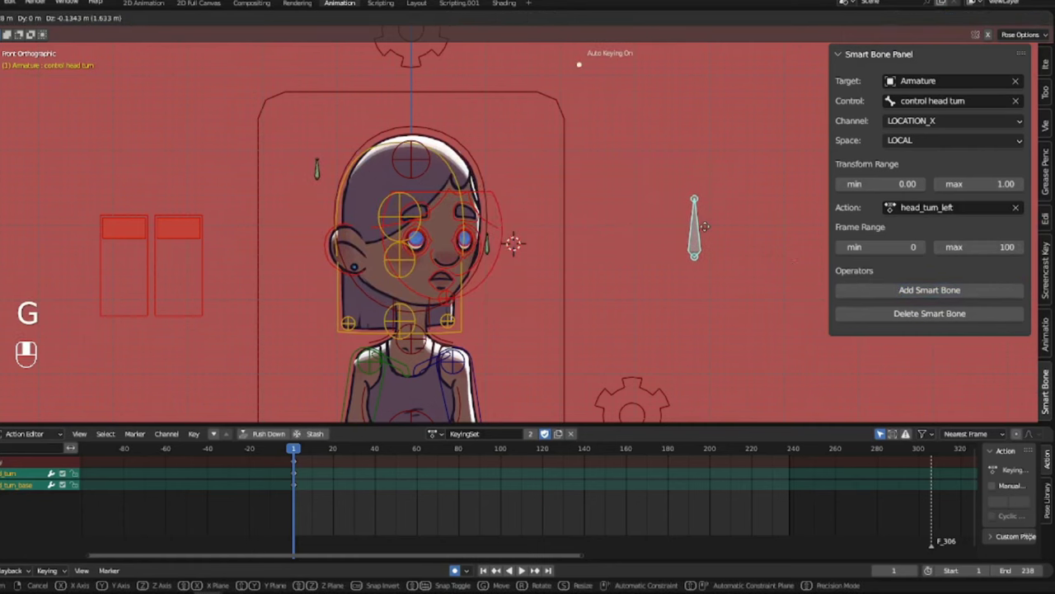
left_click(585, 216)
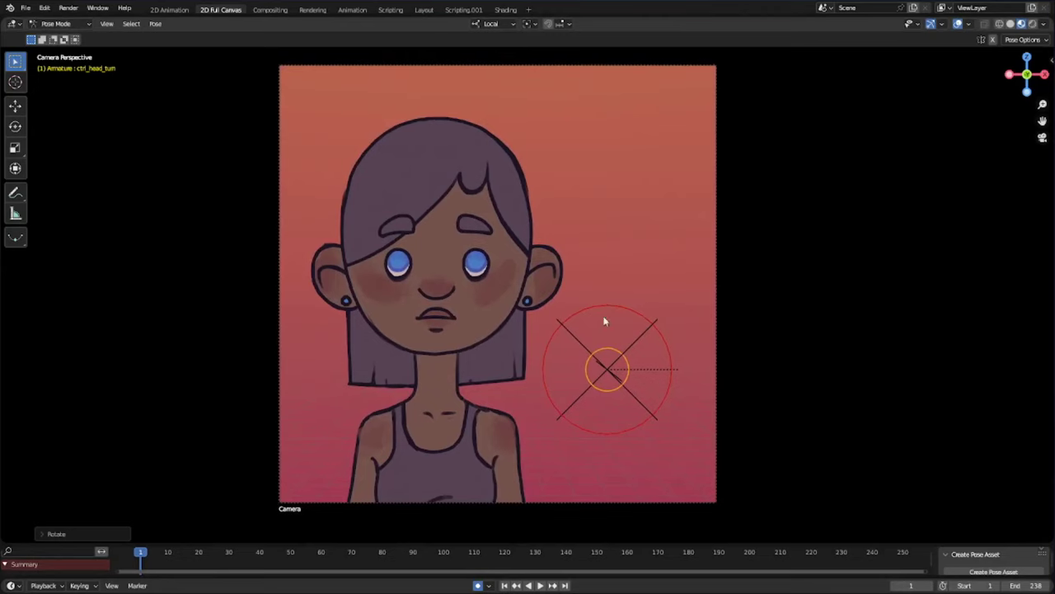
key("g")
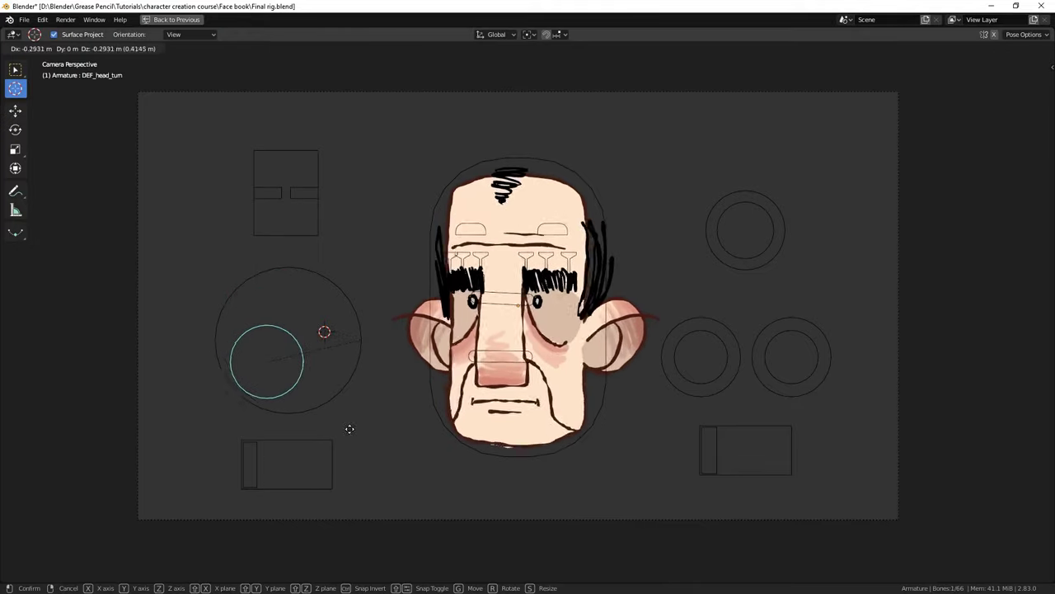
Cancel the constrained move and select the head-turn control circle
key("x")
key("Escape")
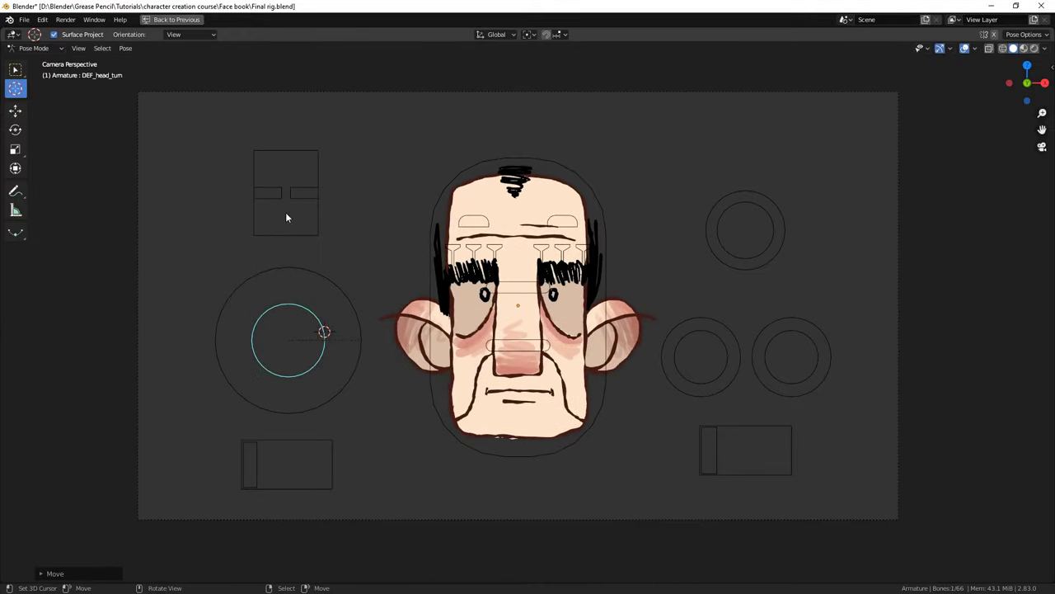
key("Escape")
left_click(325, 342)
key("g")
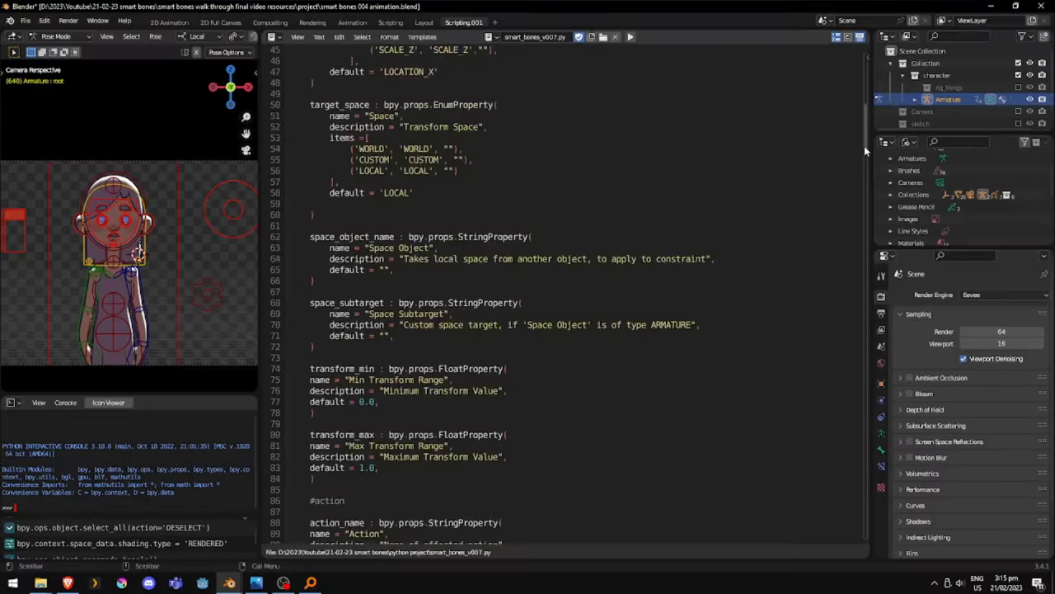
Add the LOCATION_Y 0–0.60 smart bone for the head-up action and move the control upward
scroll(863, 215, "down", 12)
scroll(863, 215, "down", 20)
scroll(878, 350, "down", 15)
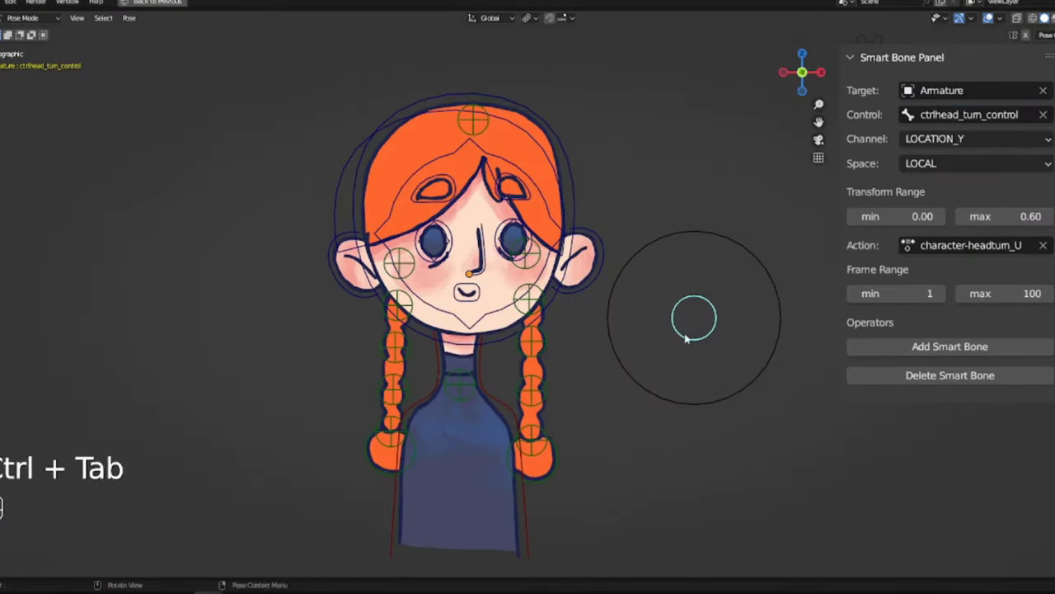
left_click(950, 347)
key("ctrl+Tab")
key("g")
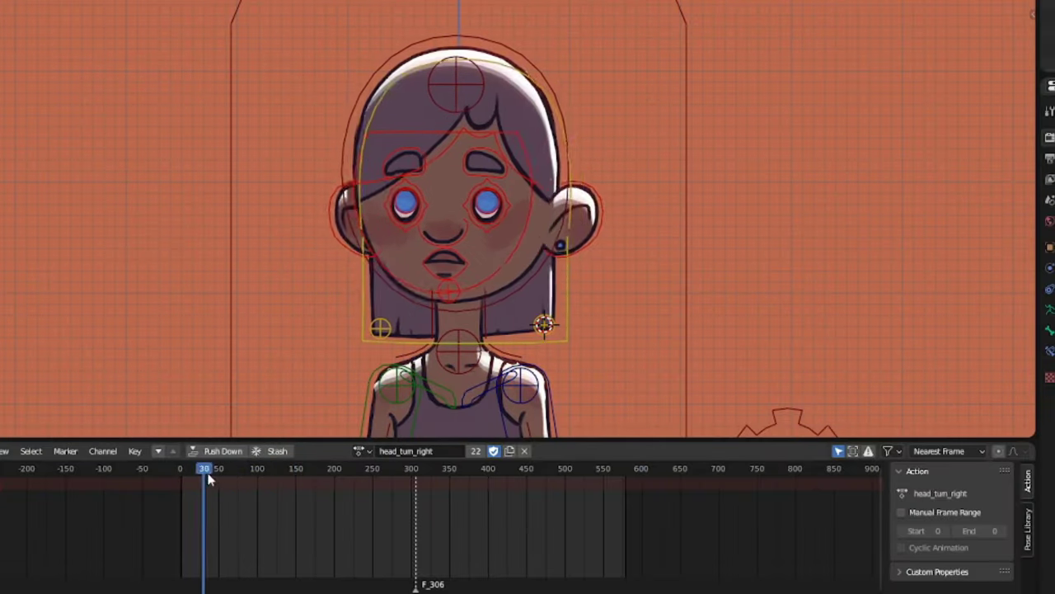
Scrub the action, switch to head_turn_up, and return the face rig's head control to centre
left_click_drag(207, 487, 269, 488)
left_click(359, 451)
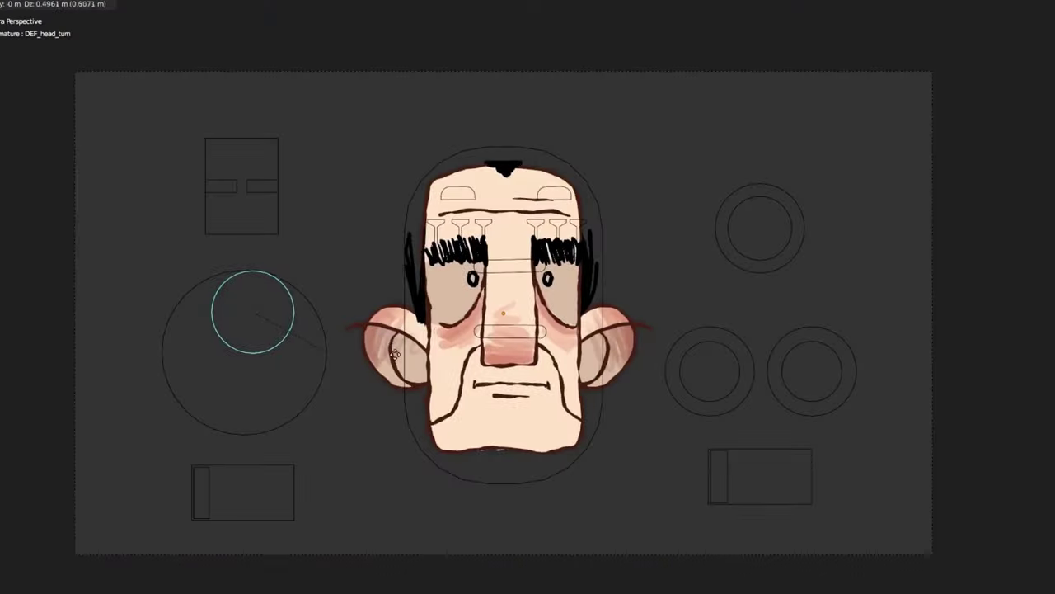
left_click_drag(384, 429, 170, 448)
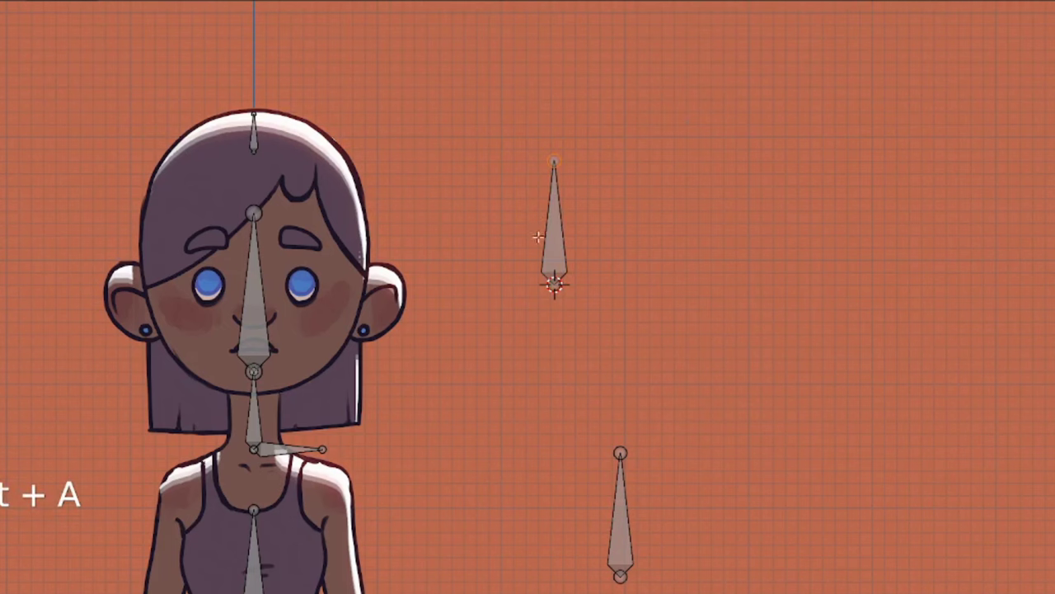
Duplicate the root bone, rotate it upright and rename it 'head_turn control'
key("F2")
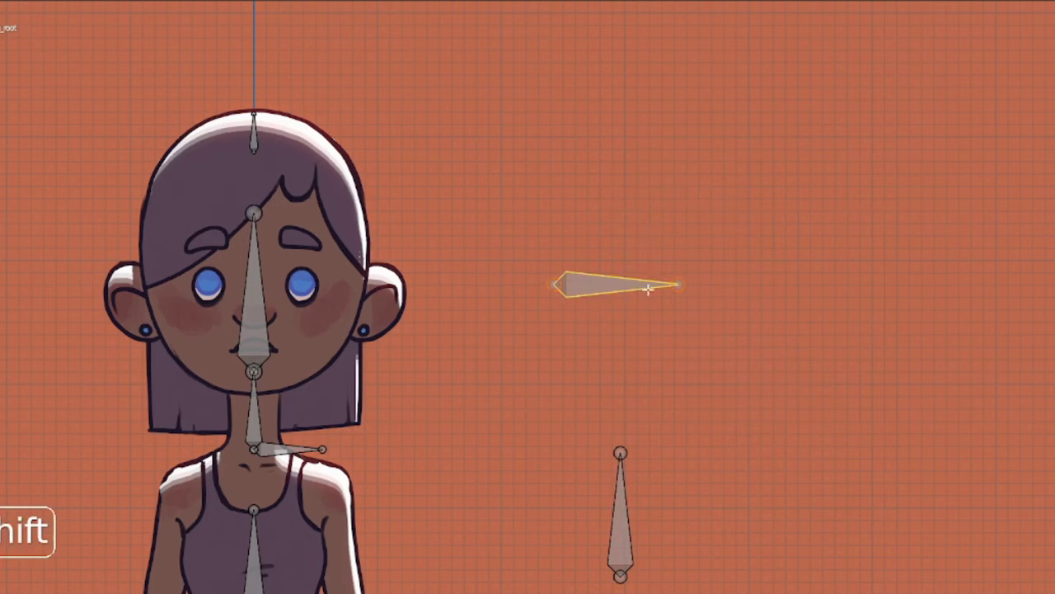
key("shift+d")
key("r")
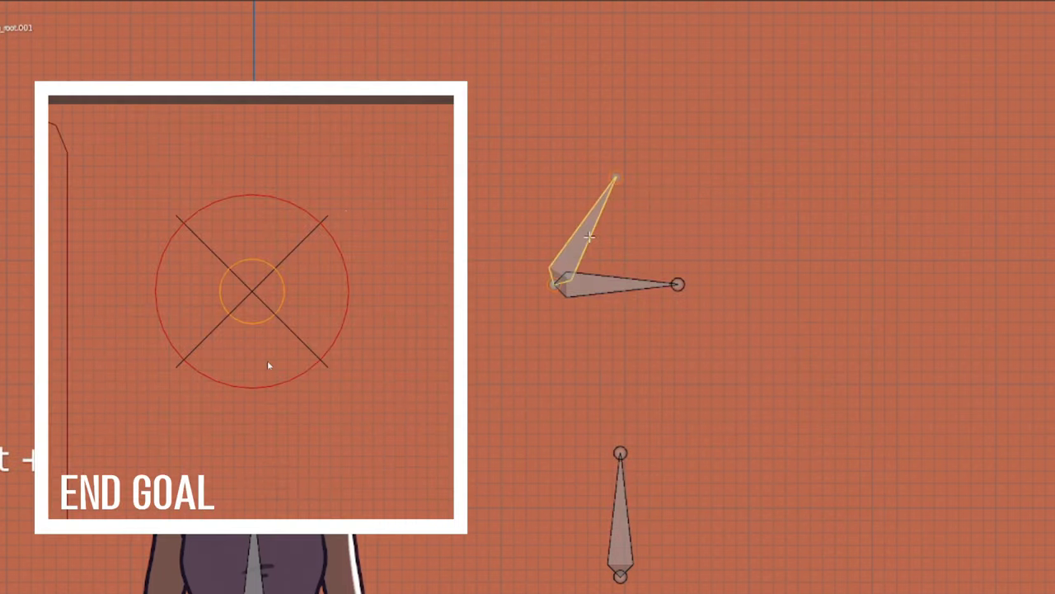
left_click(589, 237)
key("F2")
type("head_turn")
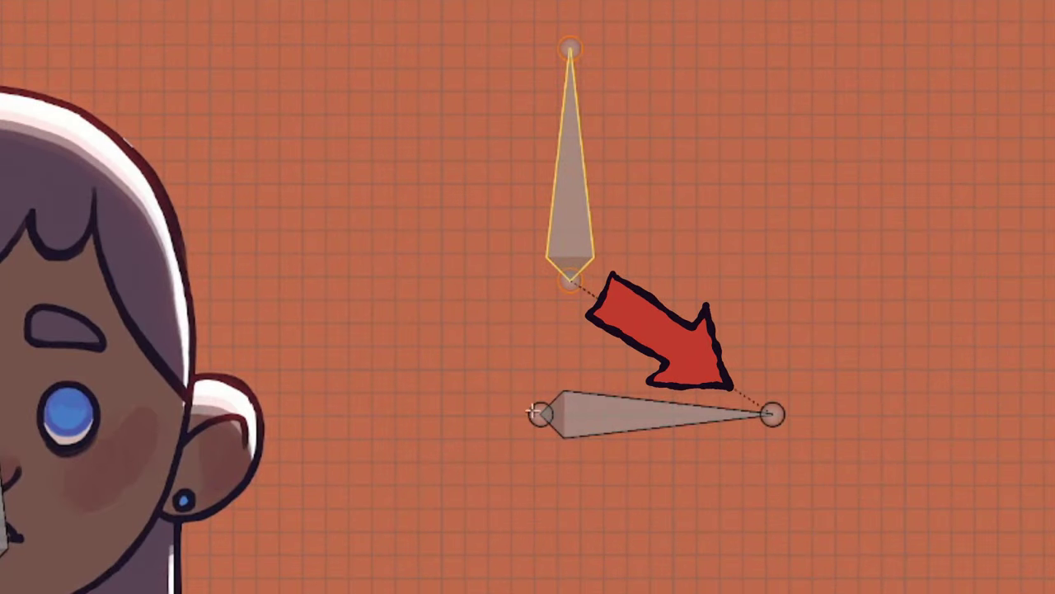
Snap the upright bone onto the lower bone's head using the 3D cursor
left_click(539, 409)
key("shift+s")
left_click(521, 505)
left_click(558, 240)
key("shift+s")
left_click(580, 24)
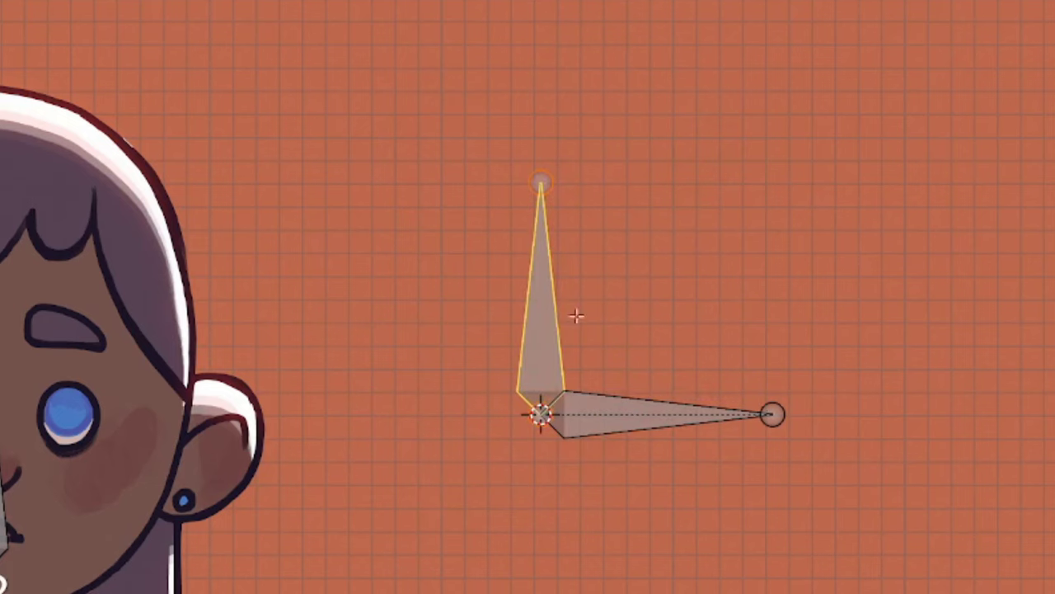
Shorten the horizontal root bone
left_click(716, 417, "shift")
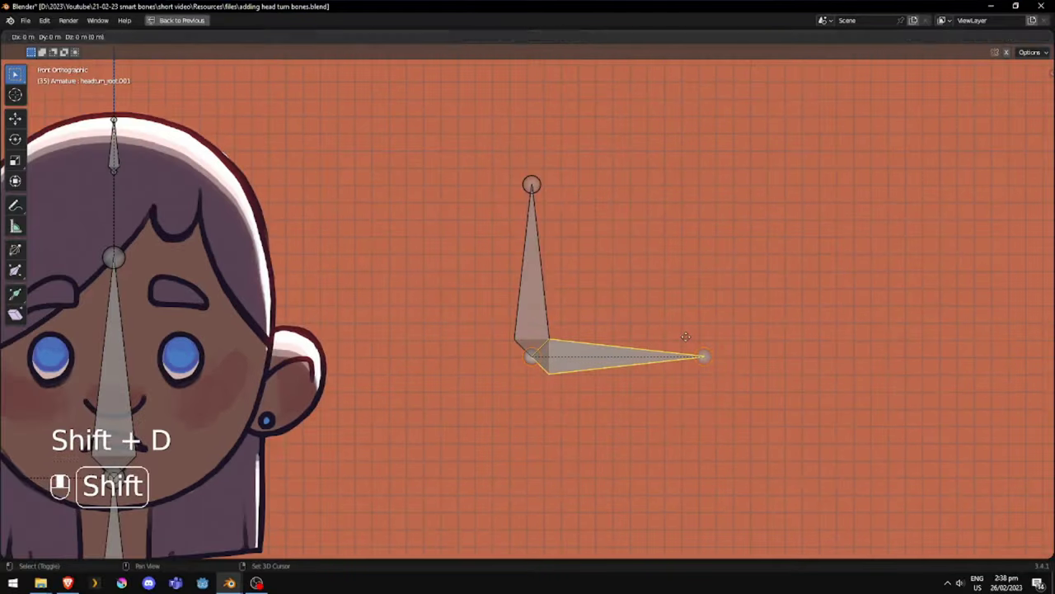
right_click(685, 336)
key("s")
left_click(687, 352)
key("ctrl+Tab")
Switch to Pose Mode and add a Limit Distance constraint to the control bone
left_click(671, 365)
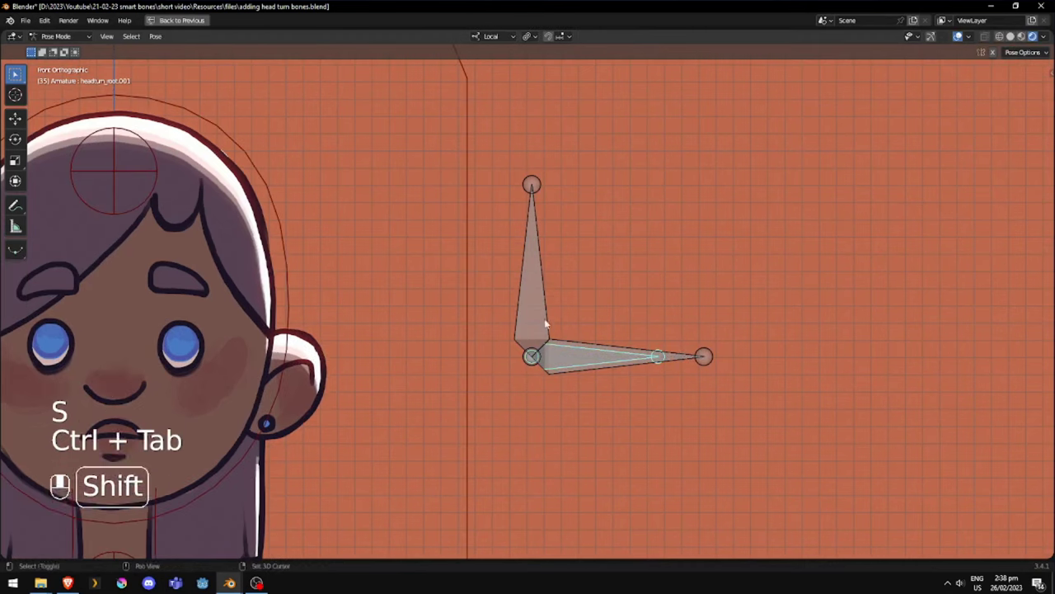
key("shift+ctrl+c")
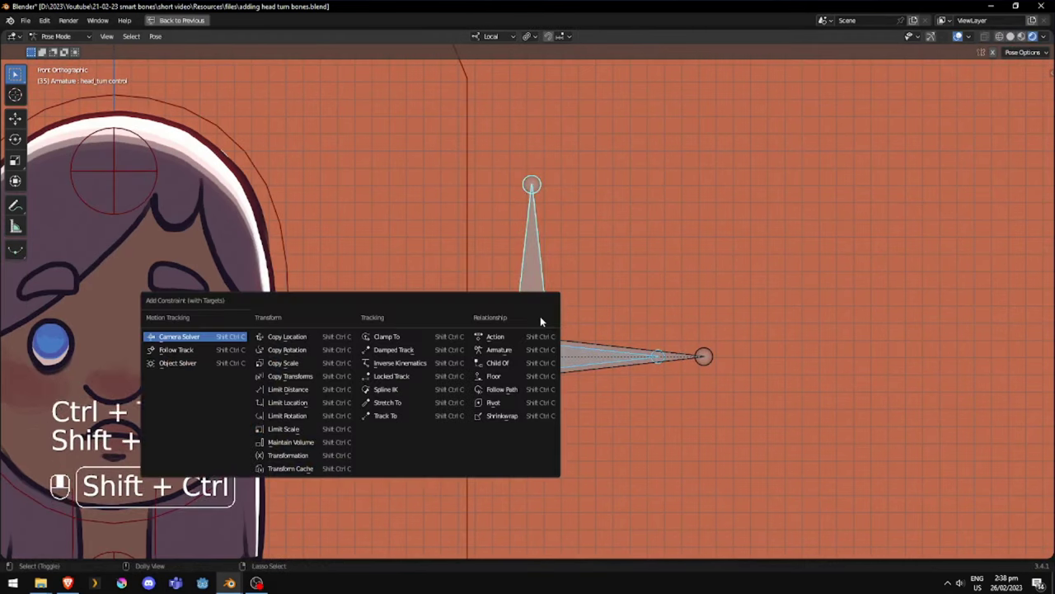
left_click(301, 389)
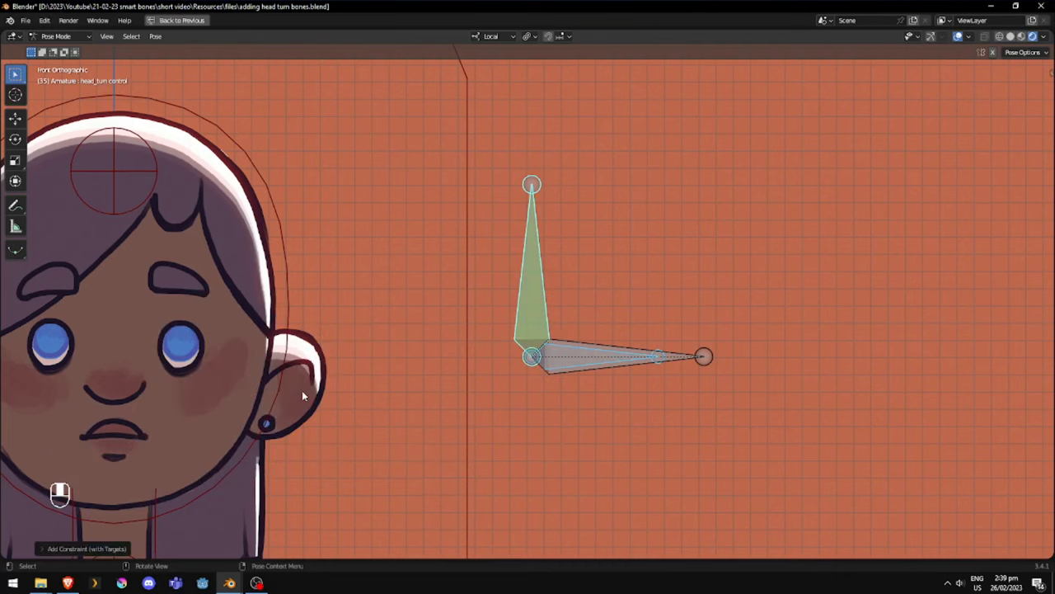
key("ctrl+space")
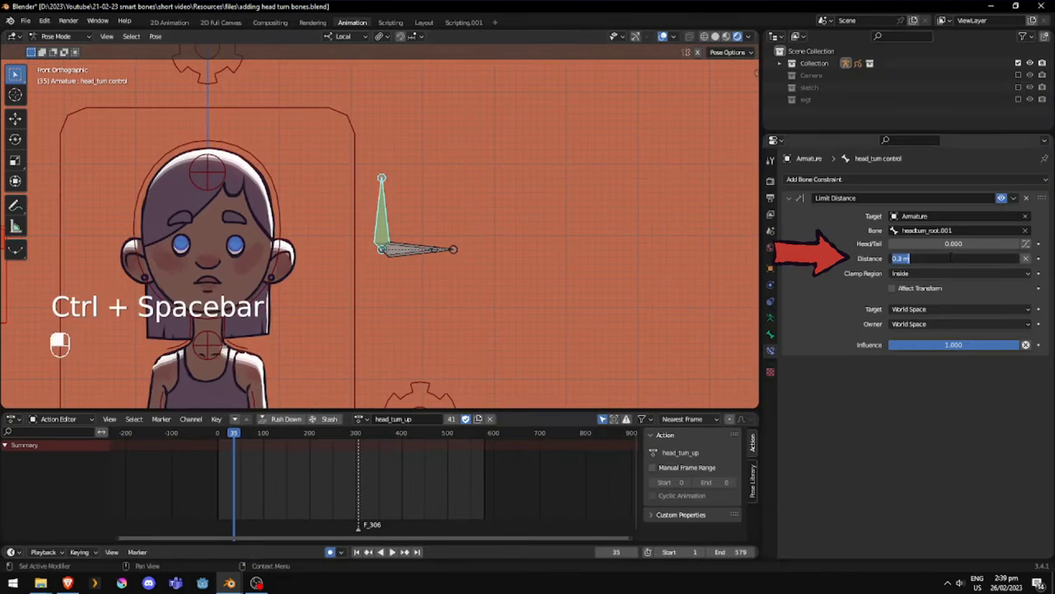
key("ctrl+space")
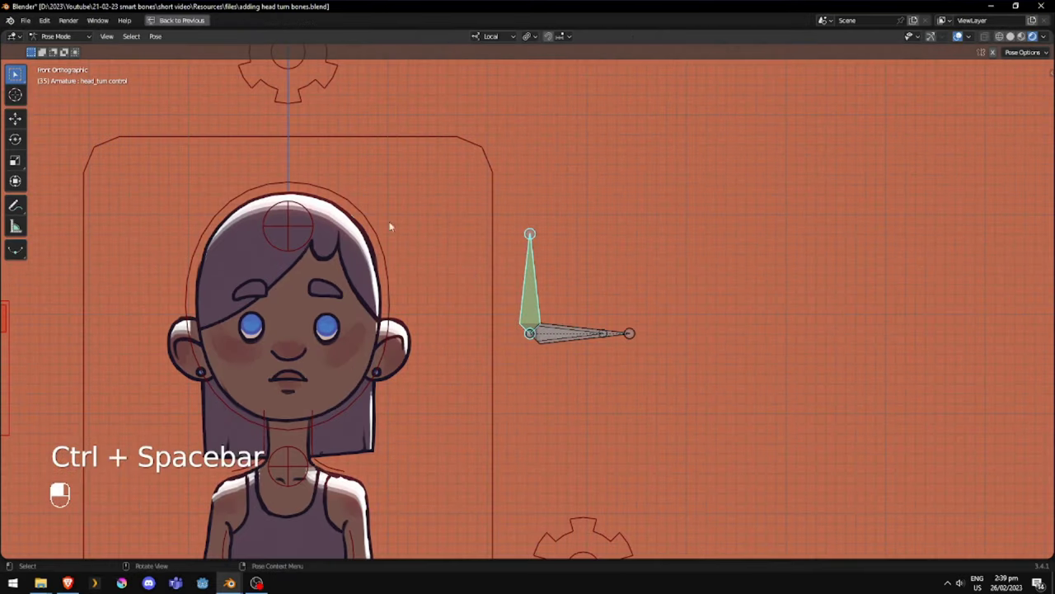
Reposition the control bone, then move it and head_turn_root further right of the head
key("g")
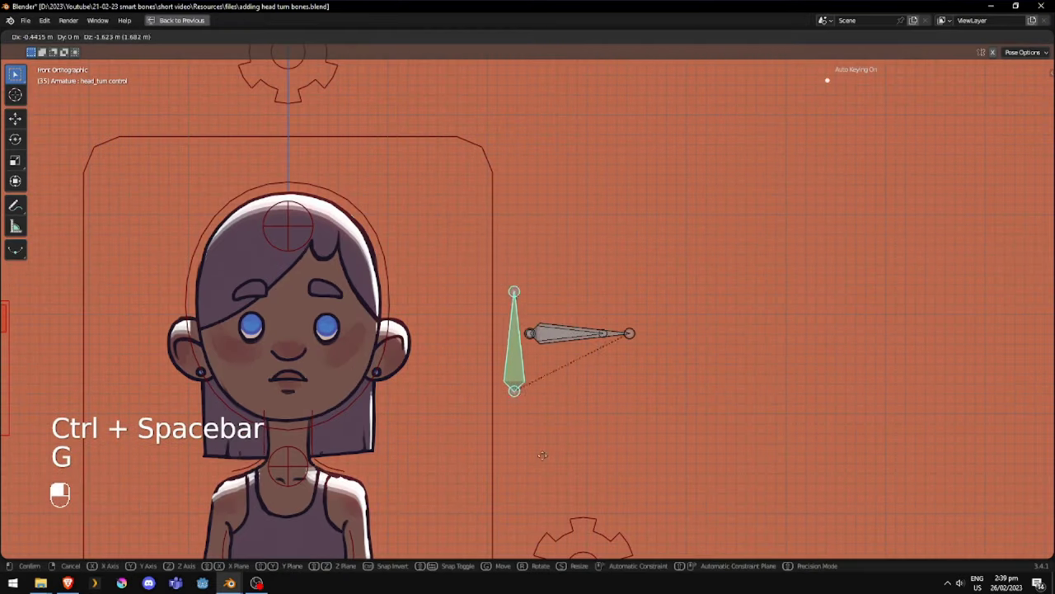
left_click(571, 318)
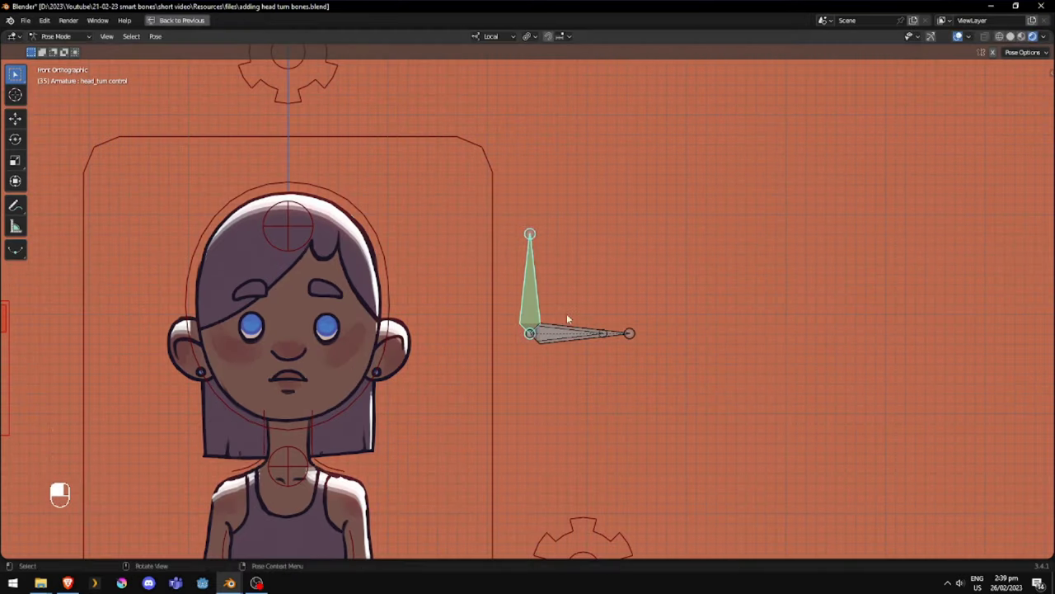
left_click(577, 331)
key("g")
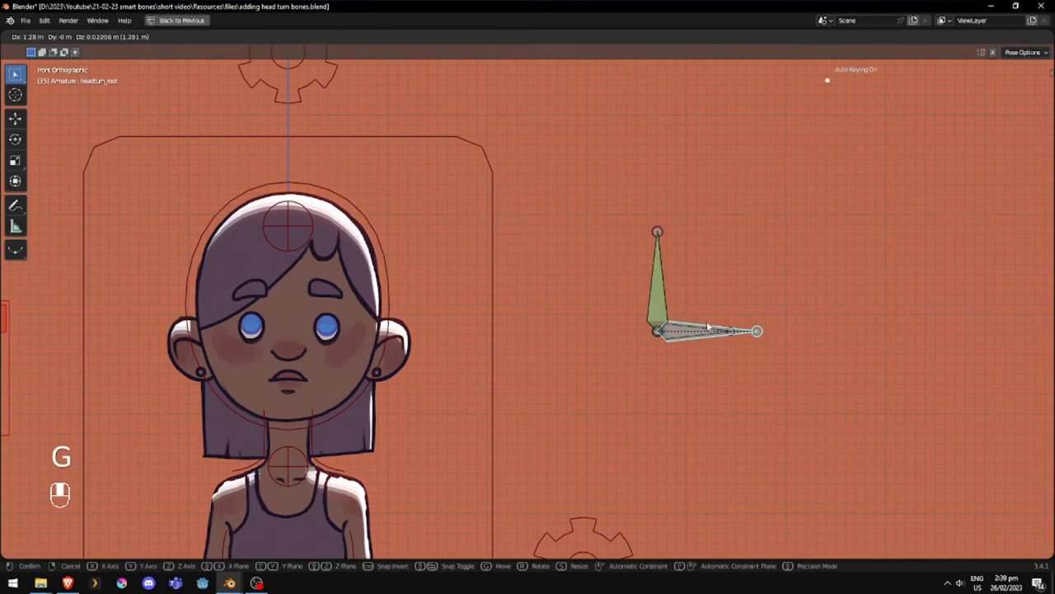
left_click(707, 328)
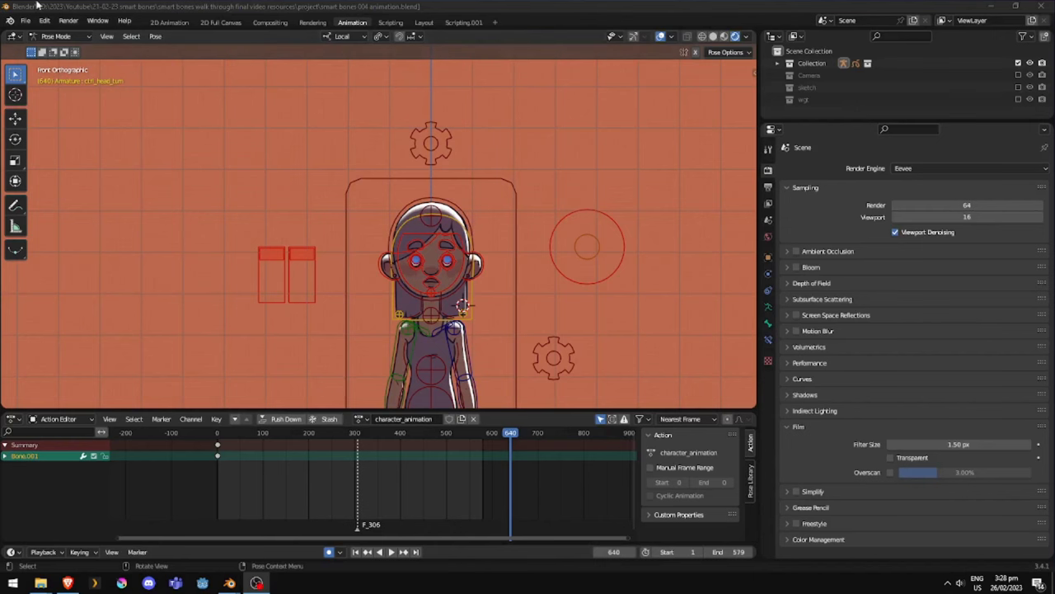
Install smart_bones.py from the release folder and enable Rigging: Smart Bones in Add-ons
left_click(45, 20)
left_click(64, 203)
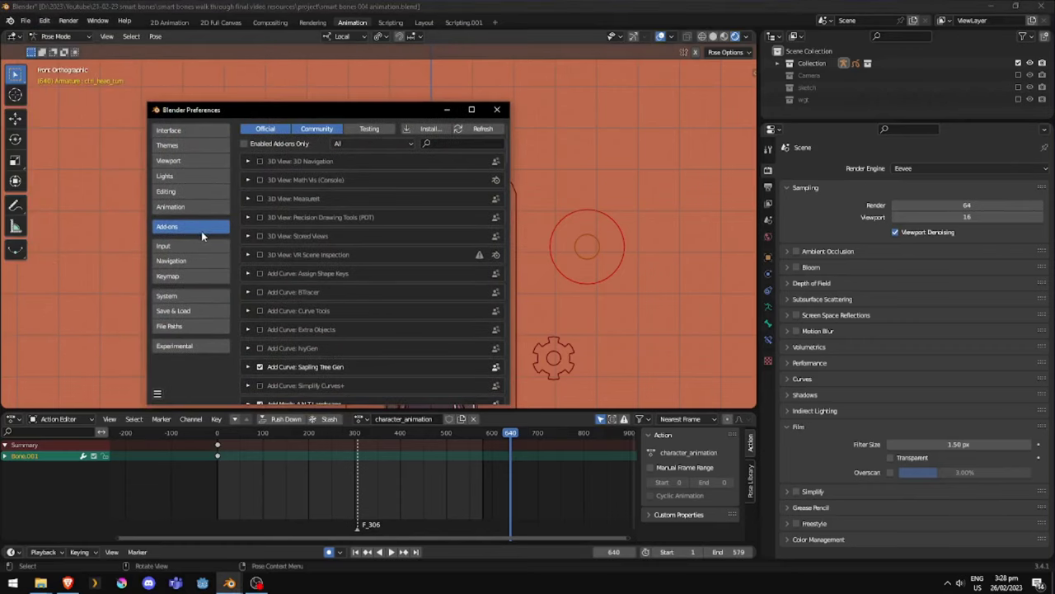
left_click(424, 128)
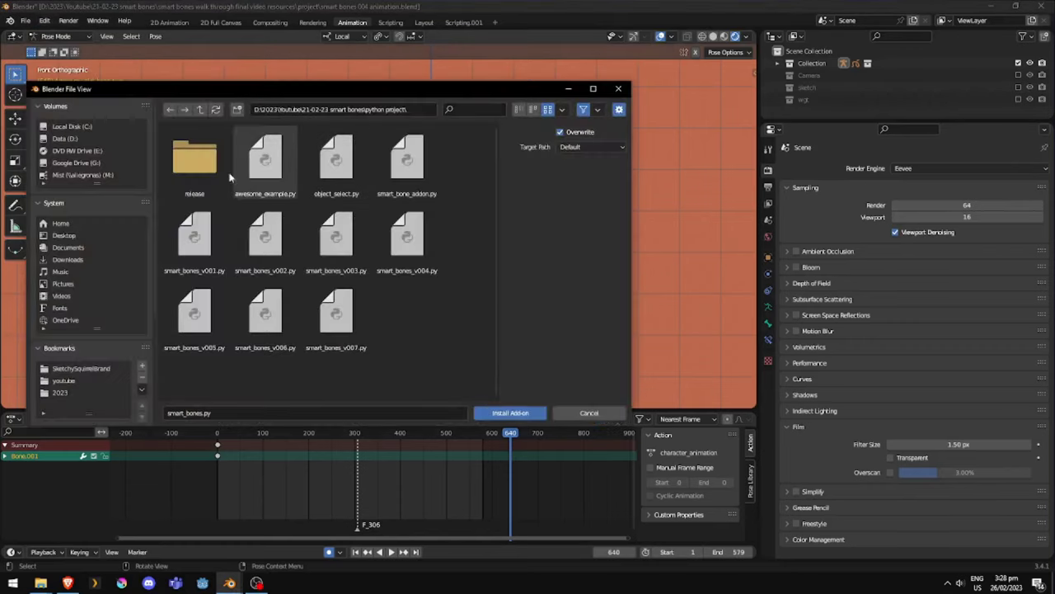
double_click(193, 153)
left_click(198, 161)
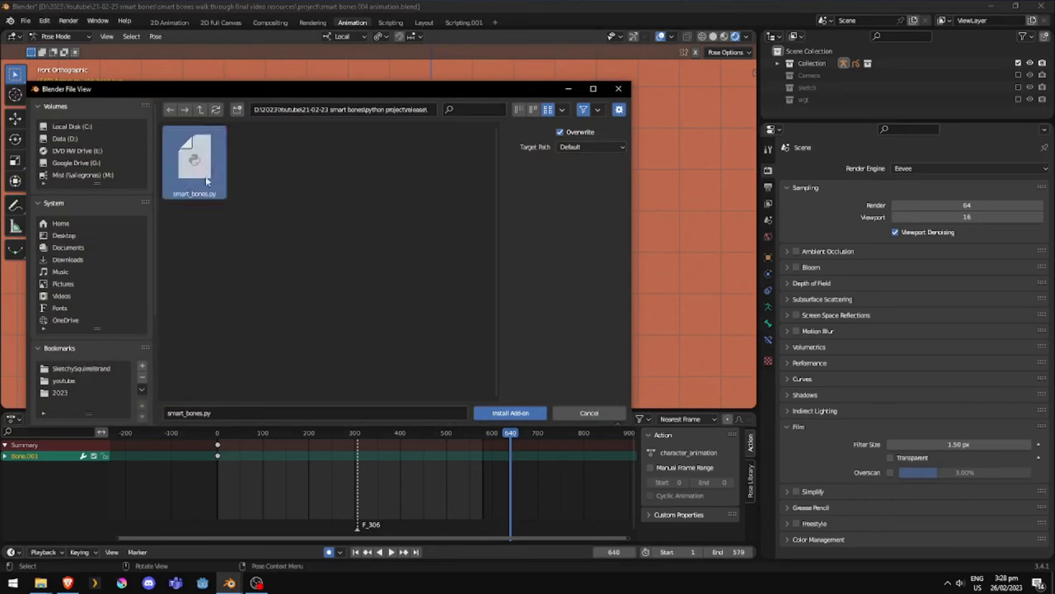
left_click(501, 413)
left_click(458, 143)
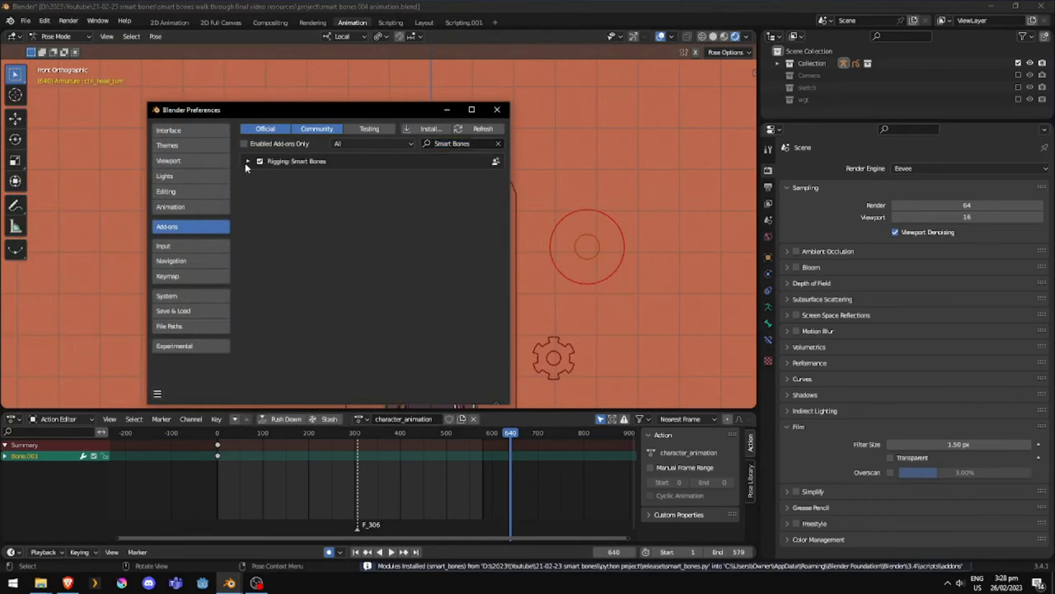
Close Preferences, show the N side panel and set the Smart Bone target to Armature
left_click(497, 112)
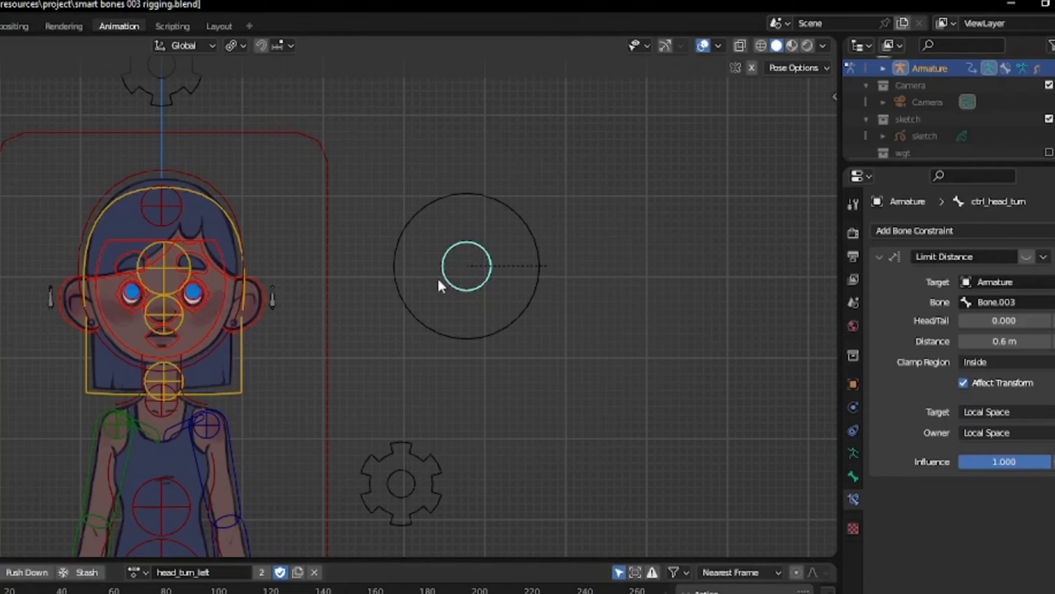
key("n")
left_click(742, 118)
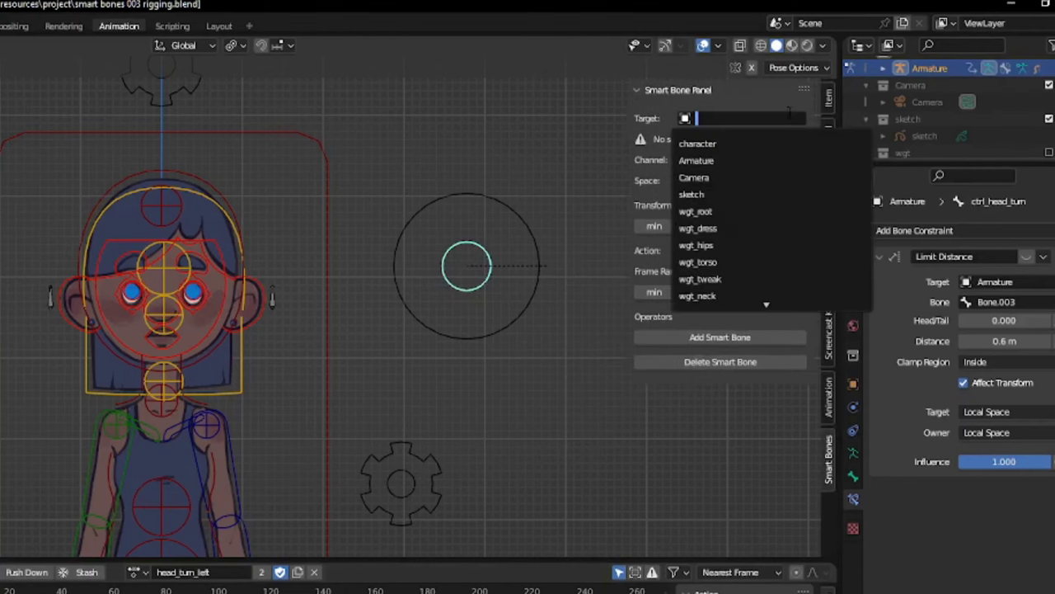
left_click(709, 160)
left_click(744, 140)
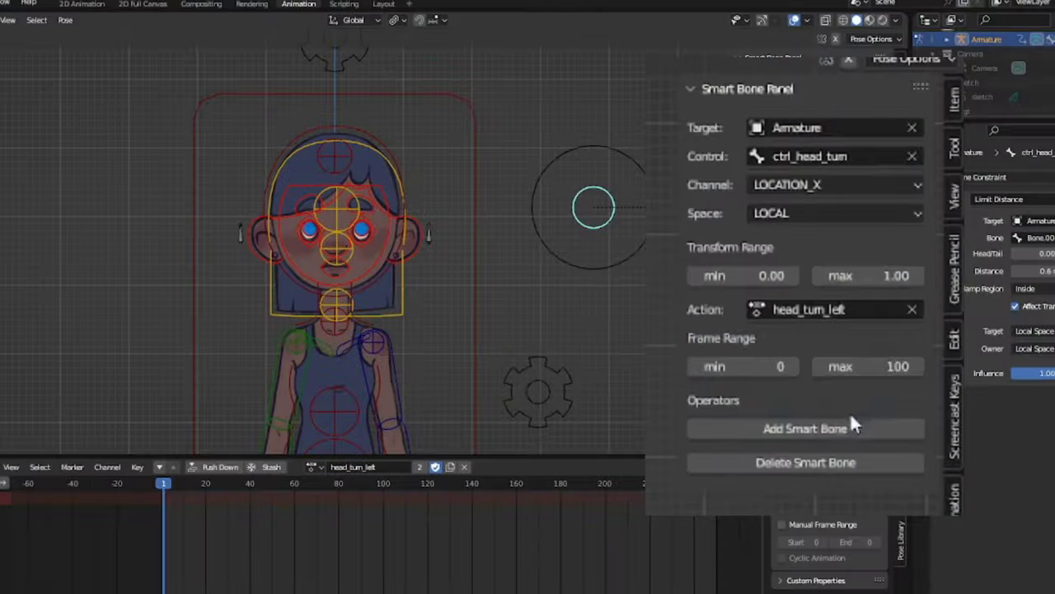
Add the smart bone and test ctrl_head_turn by sliding it along X, then cancel
left_click(840, 427)
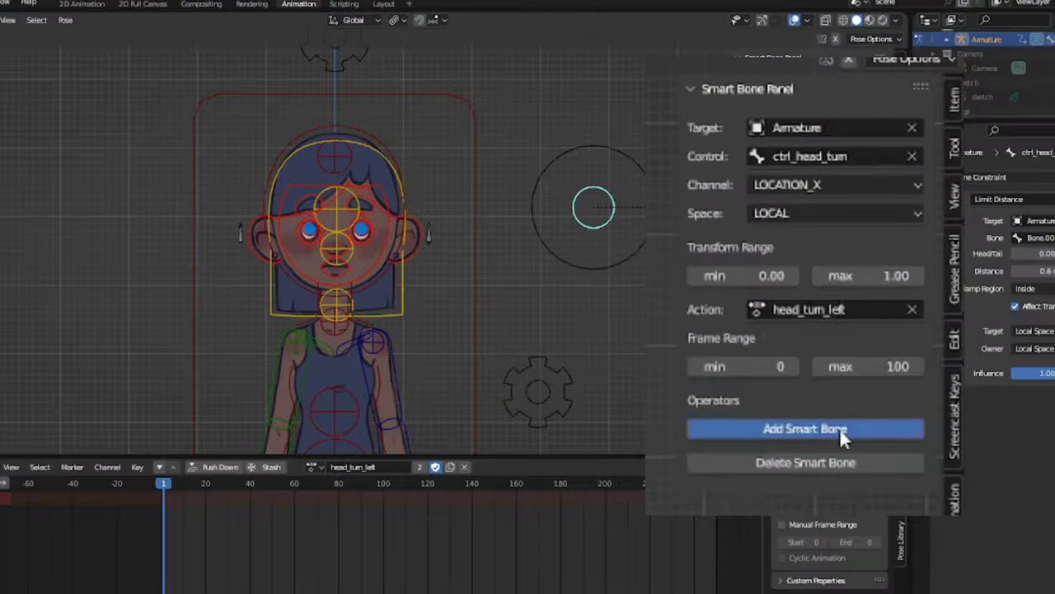
left_click(830, 272)
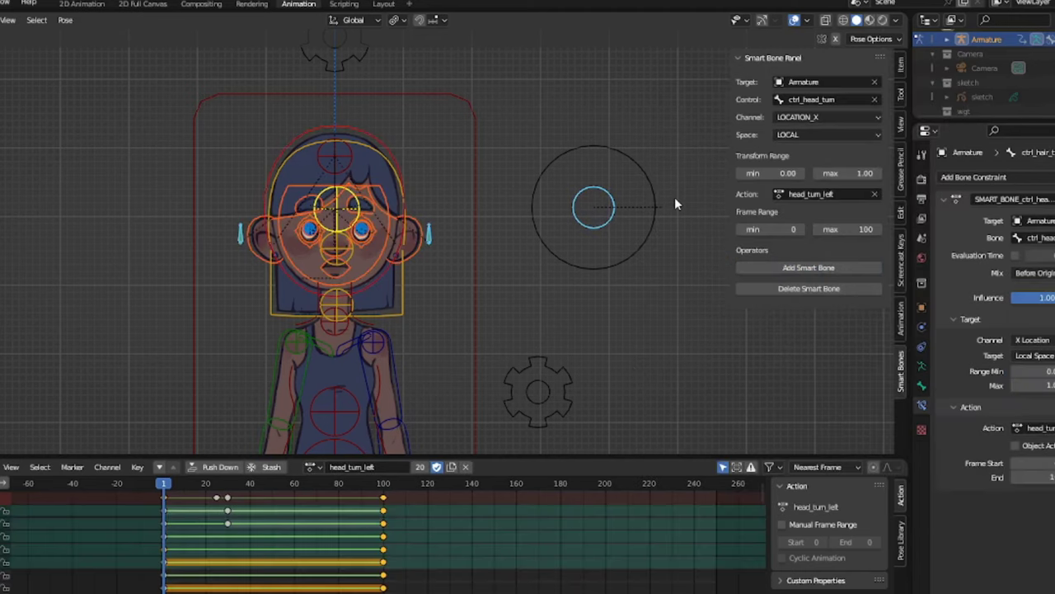
left_click(643, 212)
key("g")
key("x")
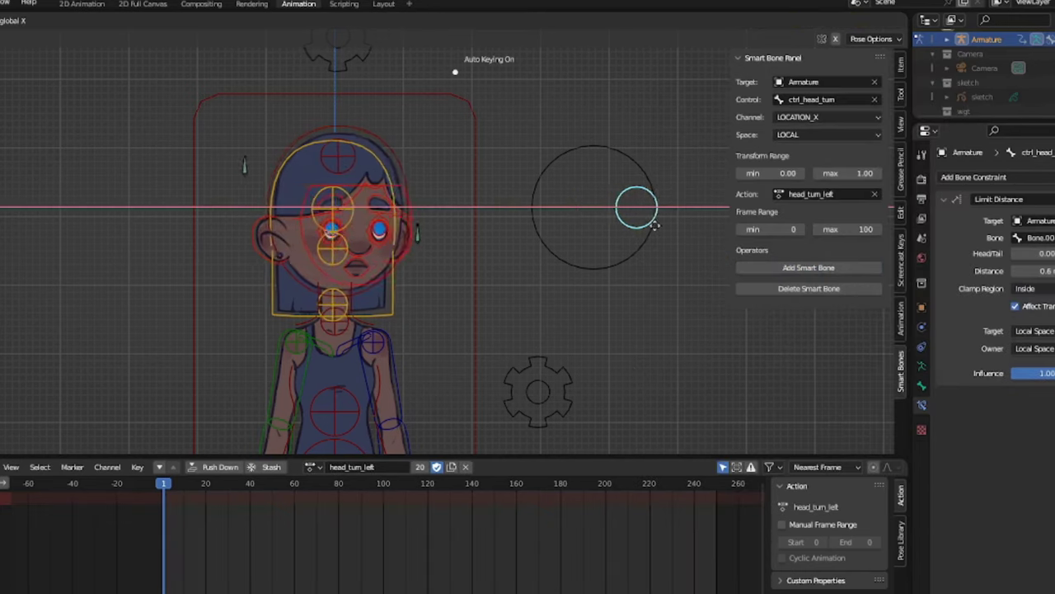
right_click(651, 236)
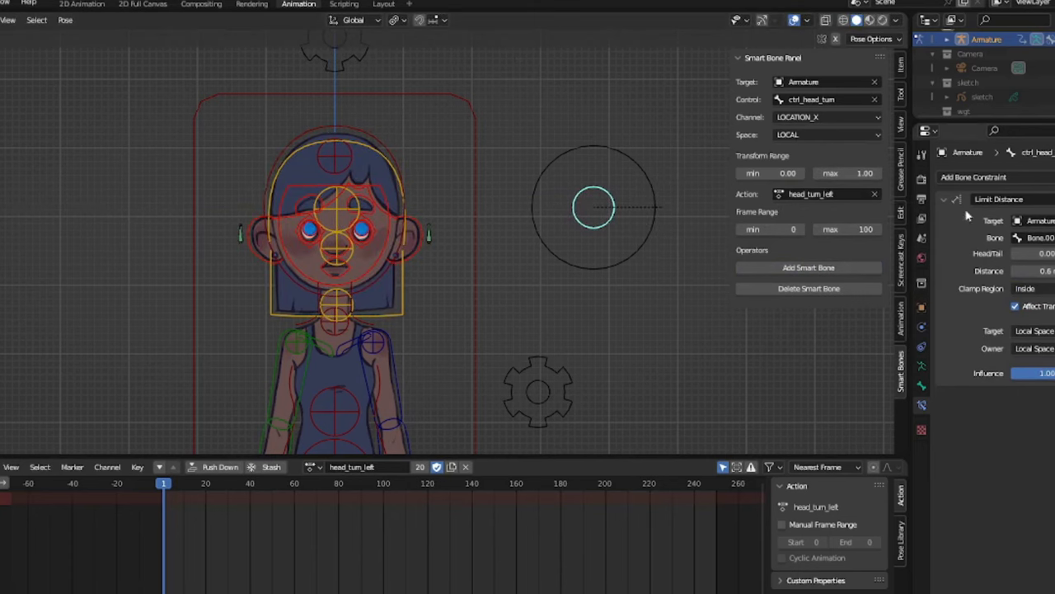
Slide the control along X again, cancelling each move so it recentres
key("g")
key("x")
key("x")
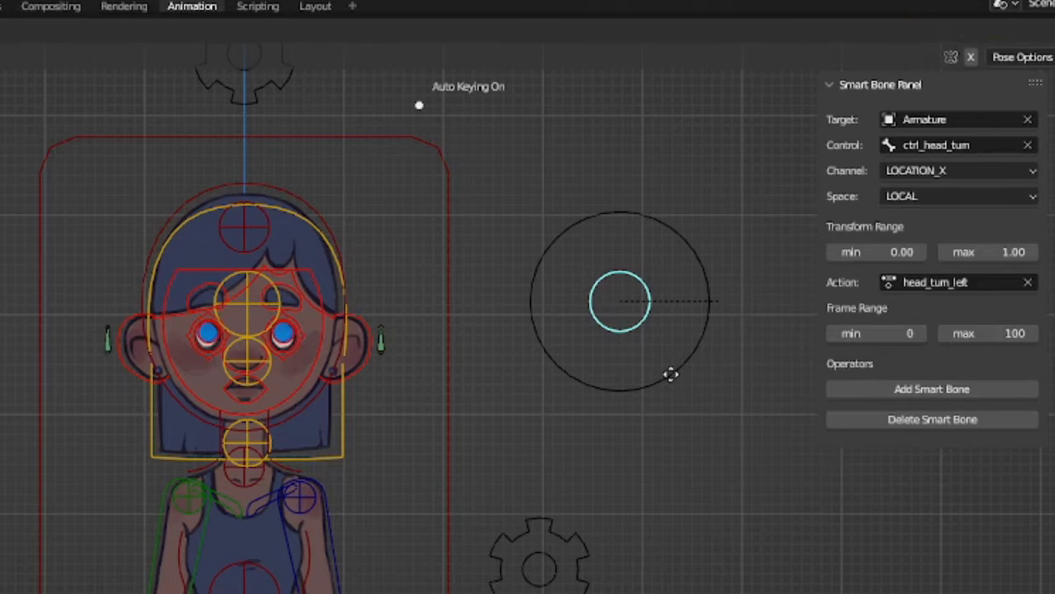
key("x")
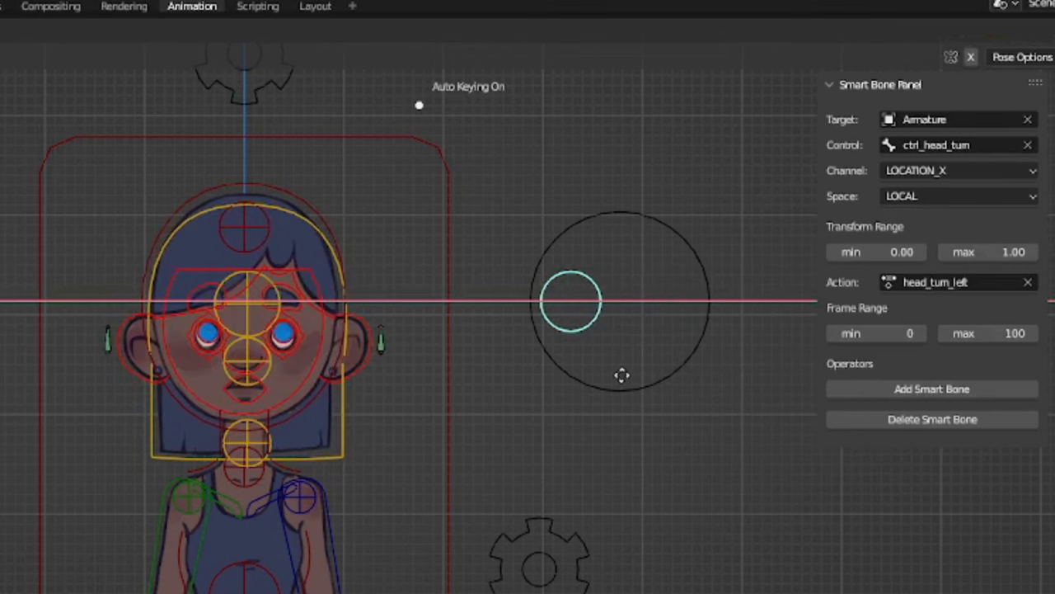
right_click(624, 371)
key("g")
key("x")
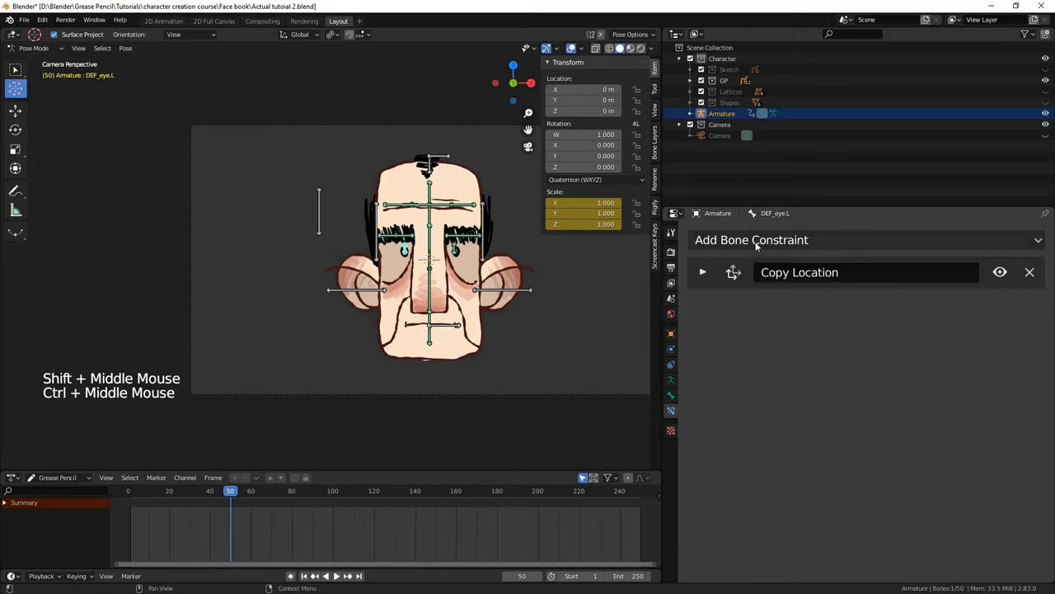
Add an Action constraint to DEF_eye.L below Copy Location and open its Target list
left_click(755, 241)
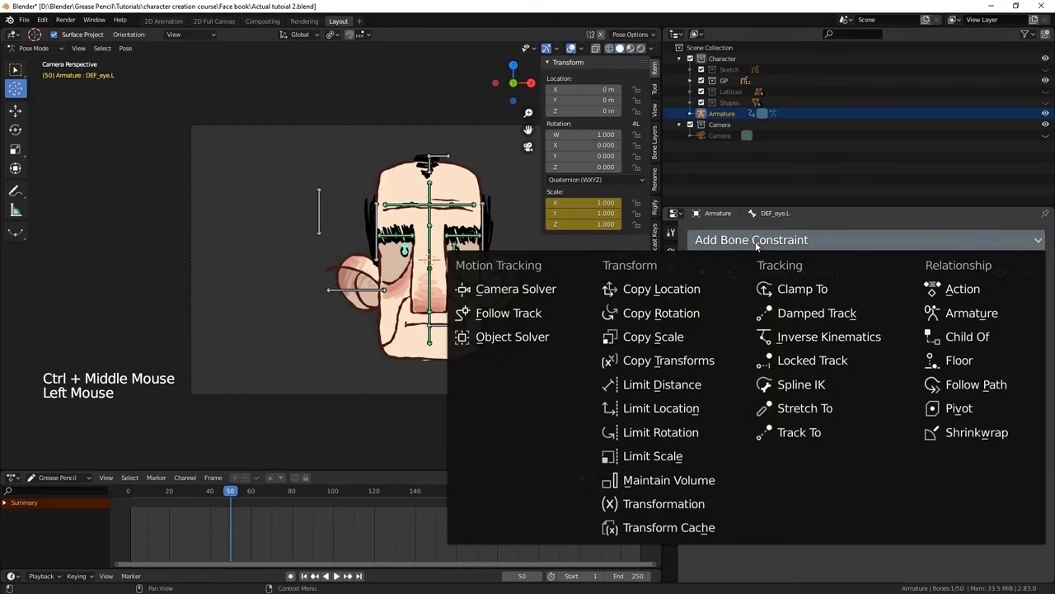
left_click(962, 289)
scroll(874, 330, "down", 2)
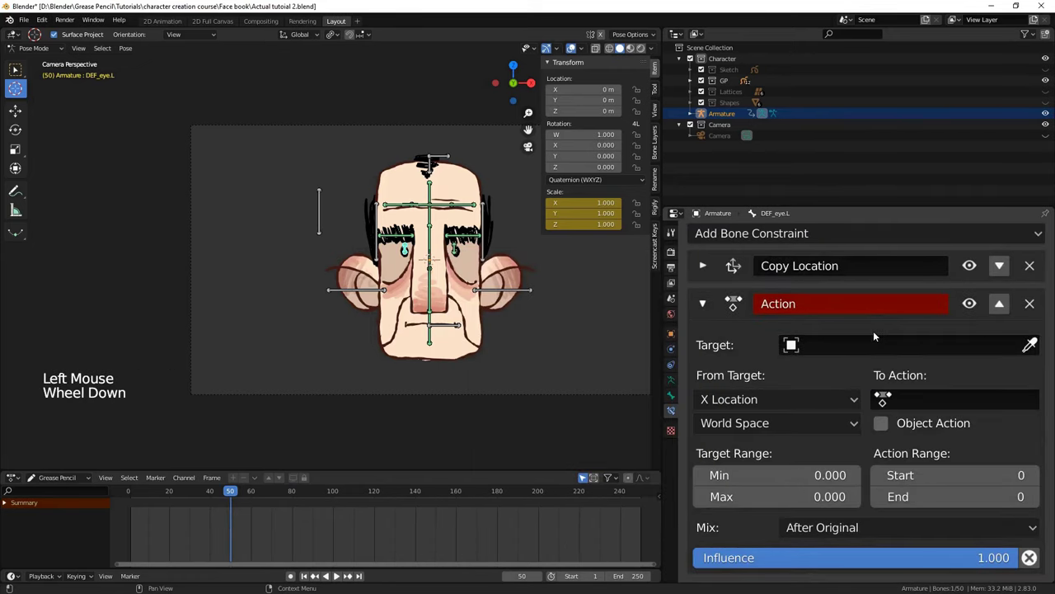
left_click(866, 343)
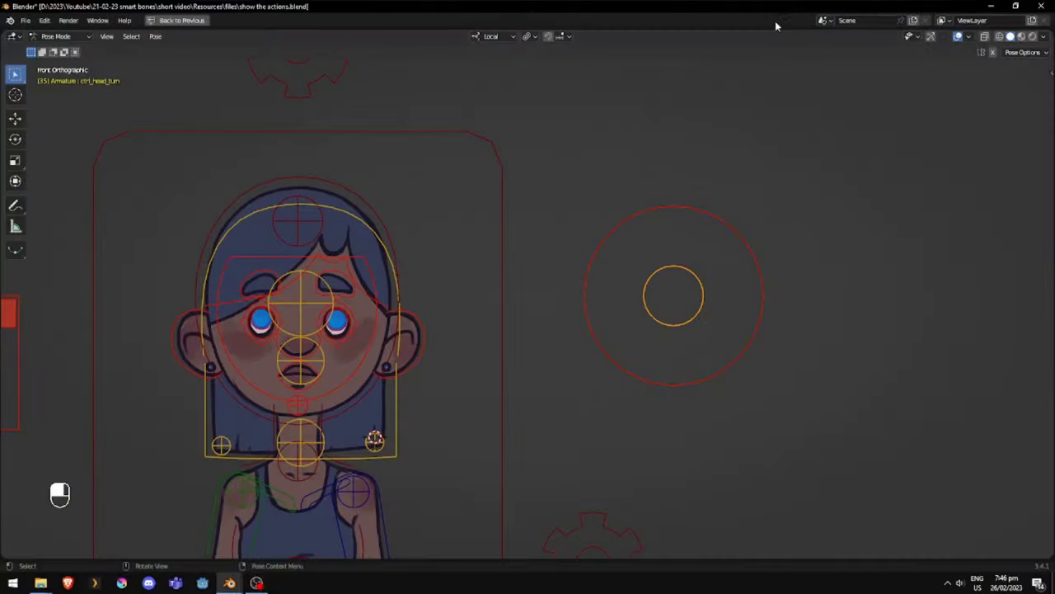
Move ctrl_head_turn to turn the girl's head, then view through the scene camera
key("g")
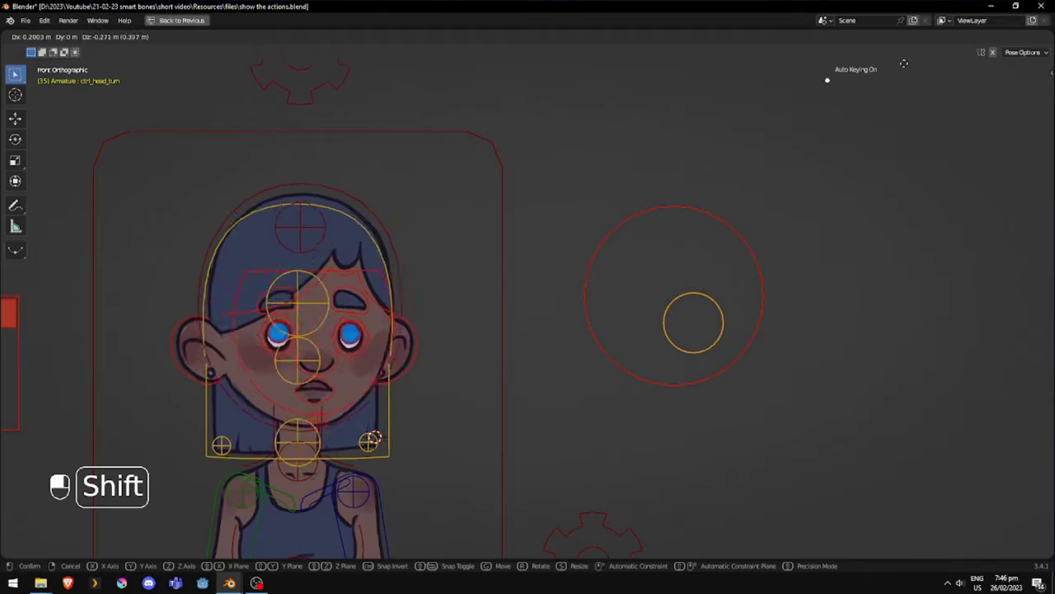
key("KP_0")
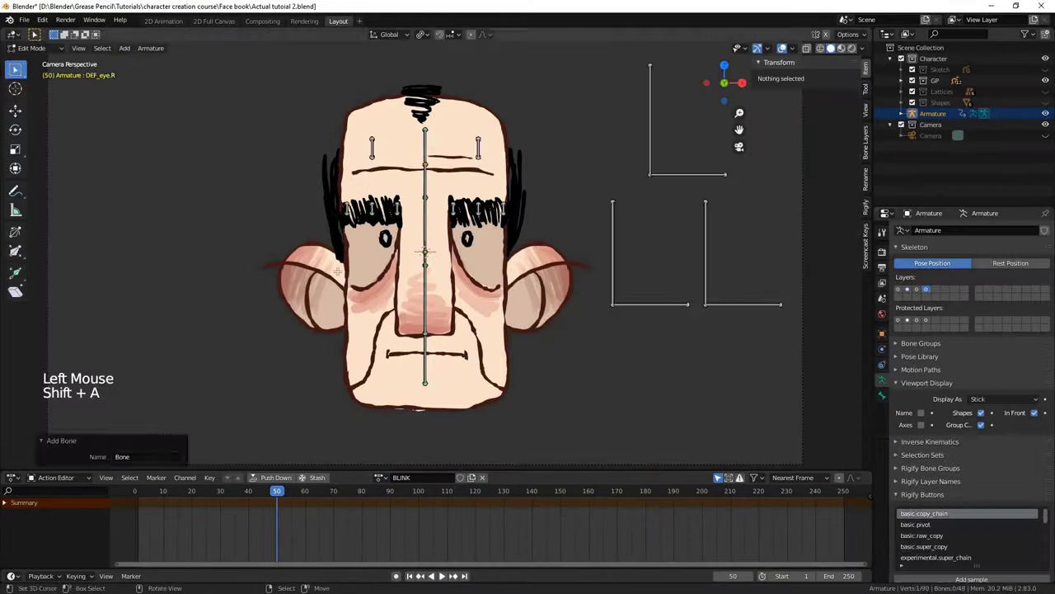
Open the constraint's Convert dropdown to view its conversion options
left_click(994, 335)
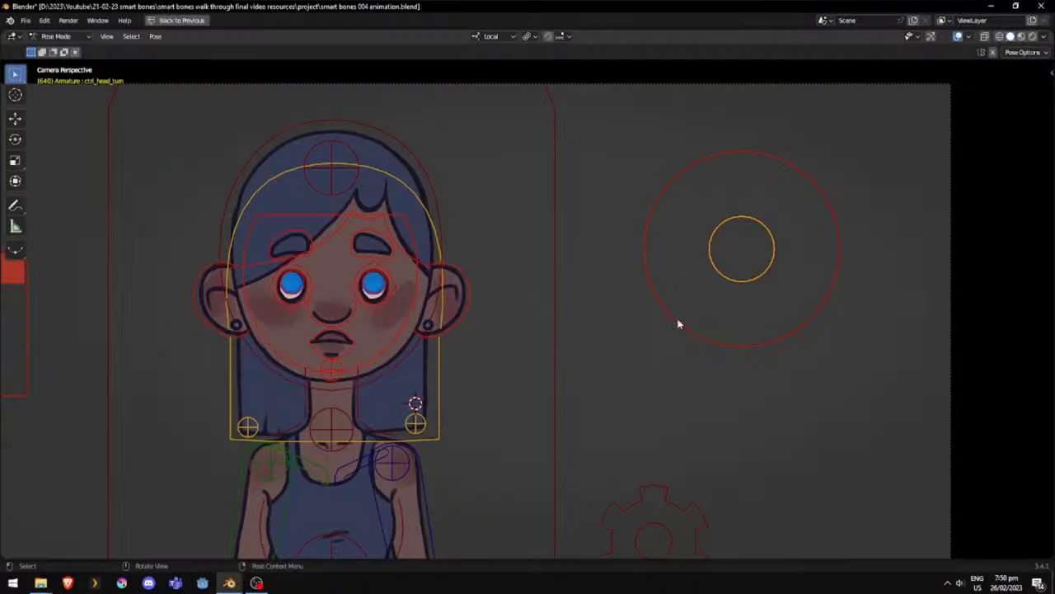
Grab ctrl_head_turn with G to move it and turn the head
key("g")
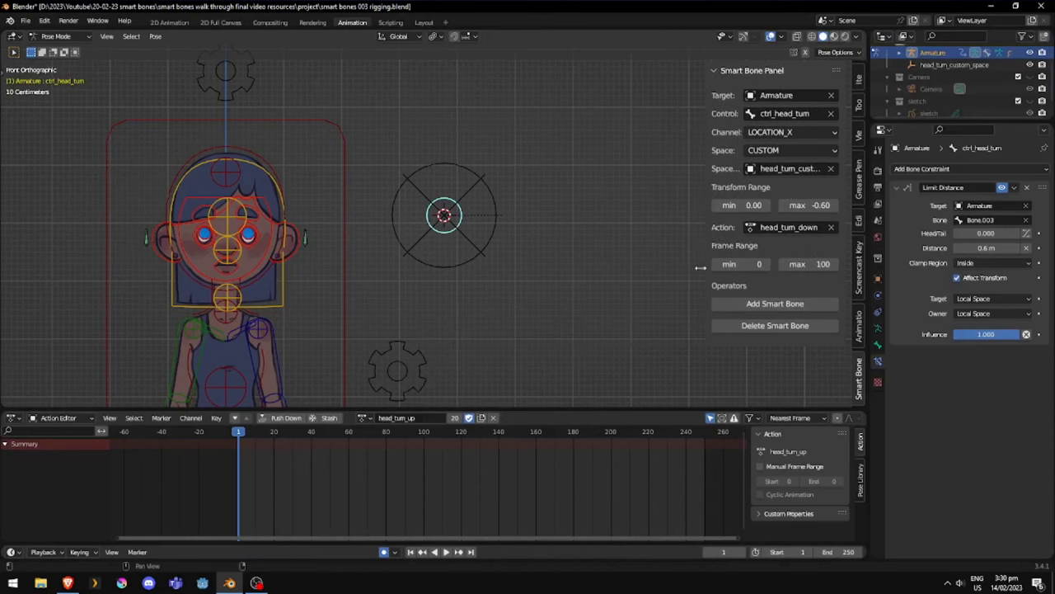
Duplicate the head_turn_up action as a new action named head_turn_up_left
left_click(362, 418)
left_click(462, 439)
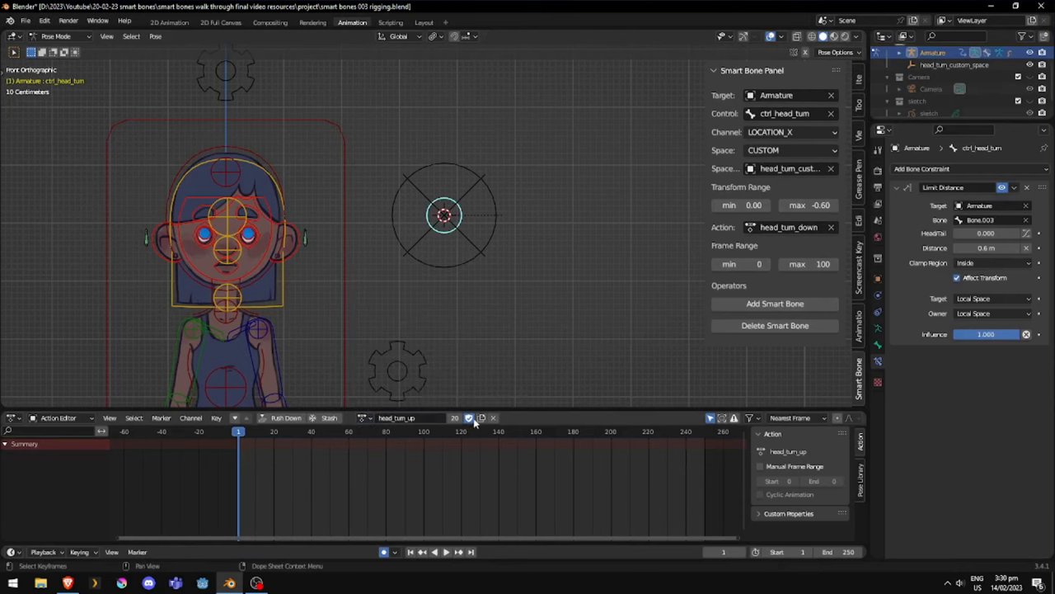
left_click(481, 418)
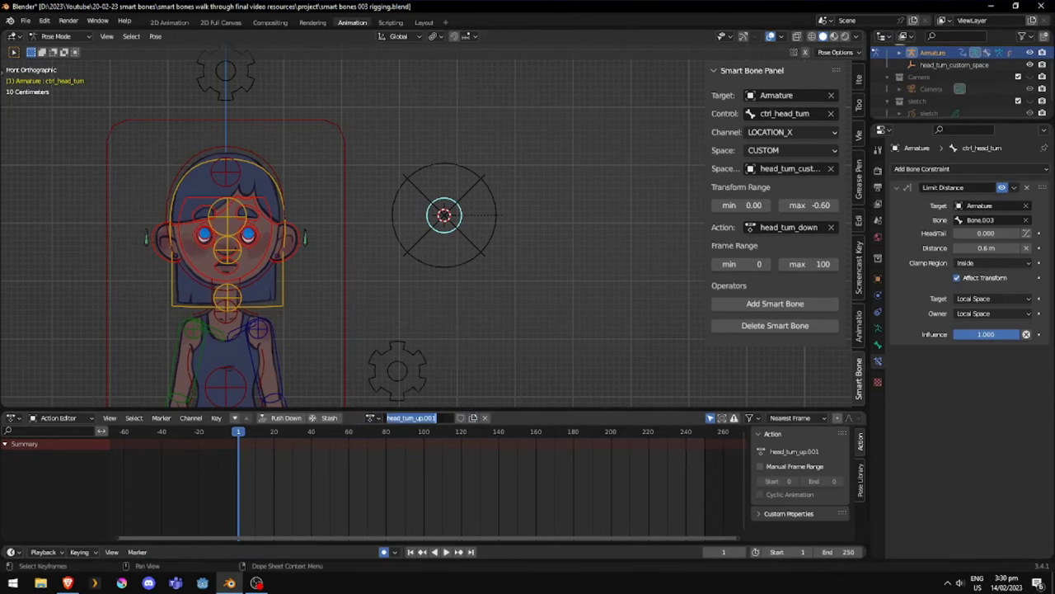
key("BackSpace")
key("BackSpace")
key("BackSpace")
key("BackSpace")
type("_left")
key("Return")
Rotate the control -45°, move it 0.6 diagonally, reset it, and set key interpolation
key("r")
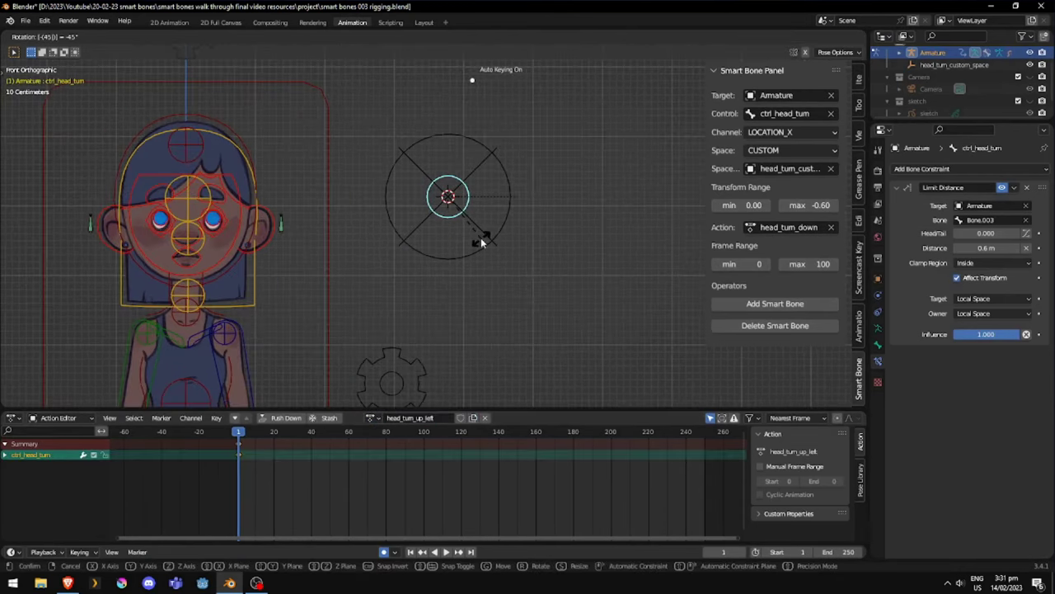
key("Return")
key("g")
key("x")
key("x")
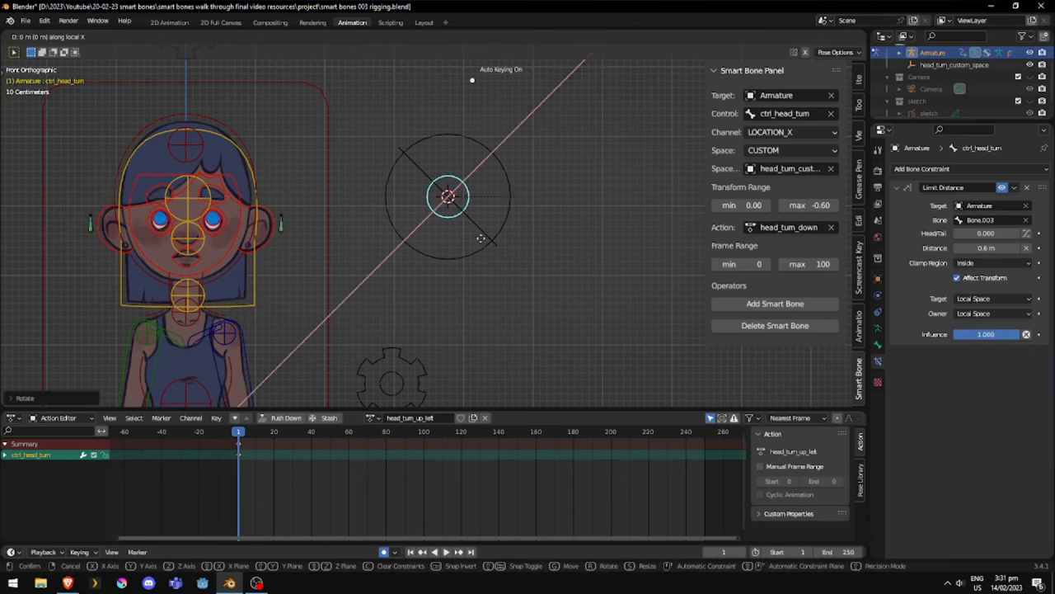
type("0.6")
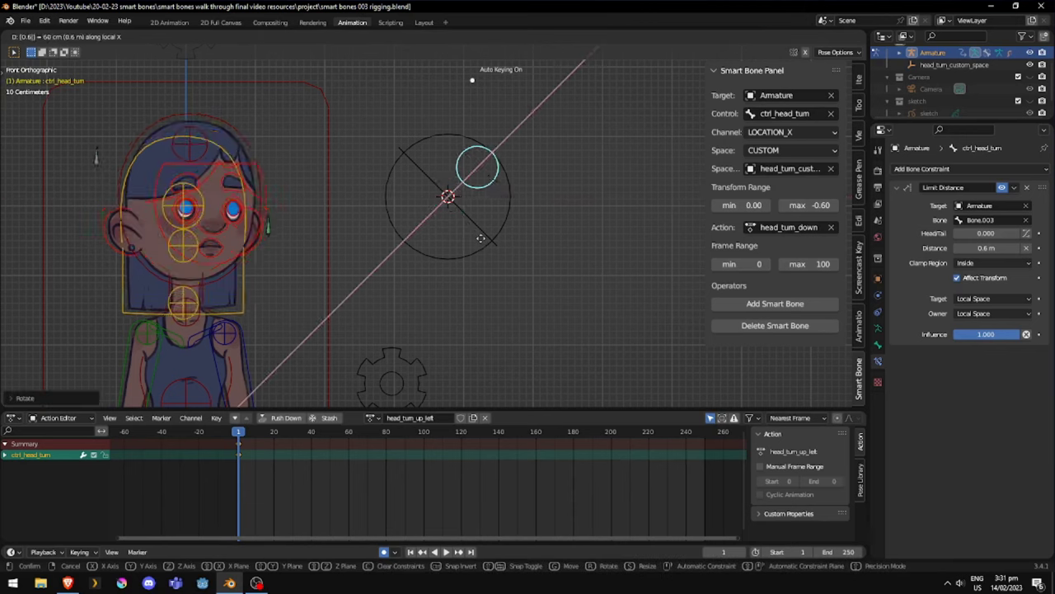
key("Return")
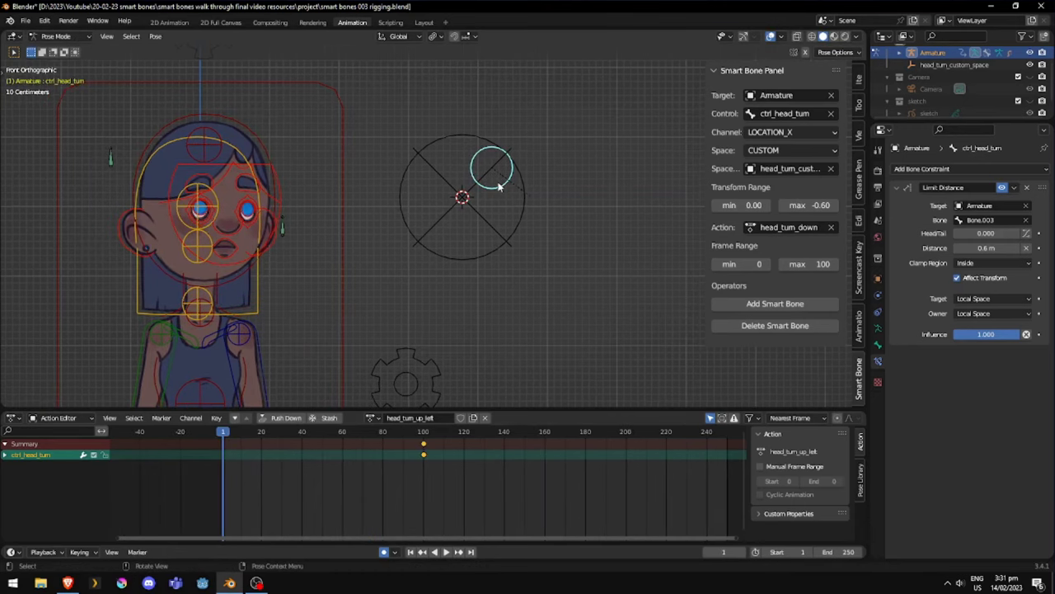
key("alt+g")
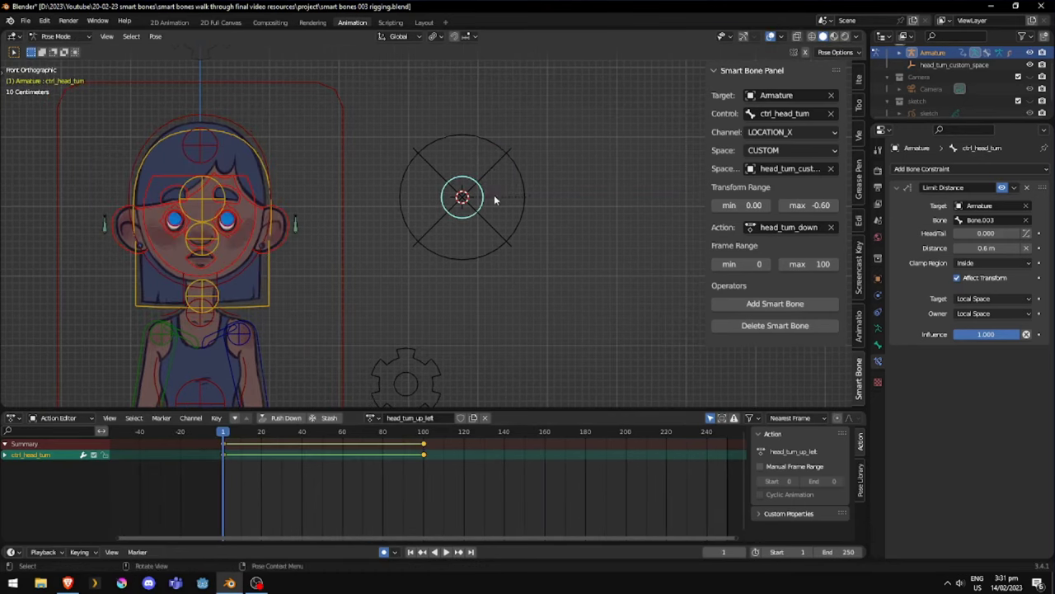
key("t")
left_click(233, 443)
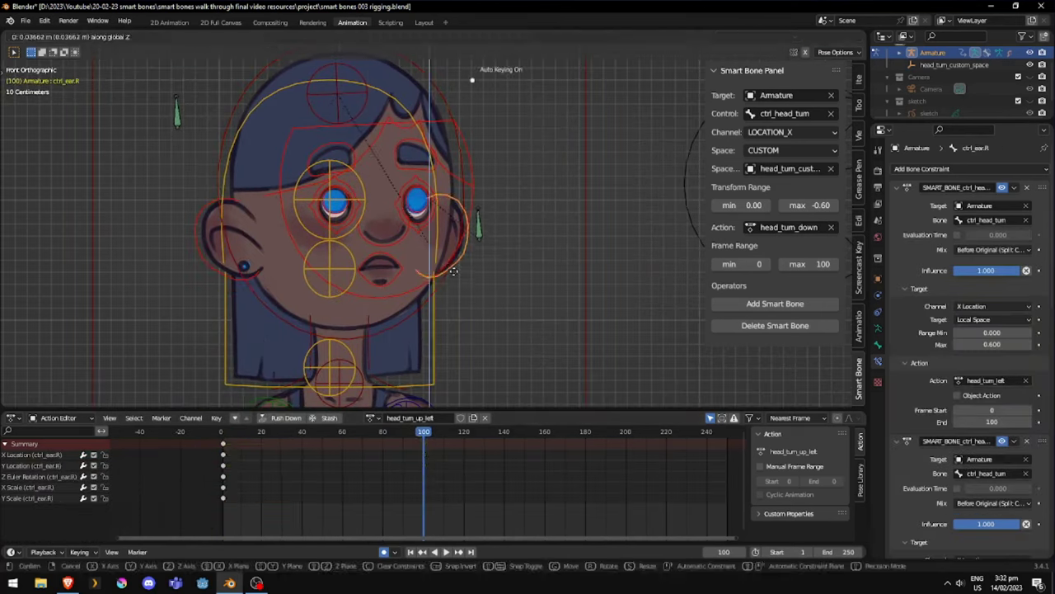
Play back head_turn_up_left, try adjusting the nose control, then return to frame 1
key("space")
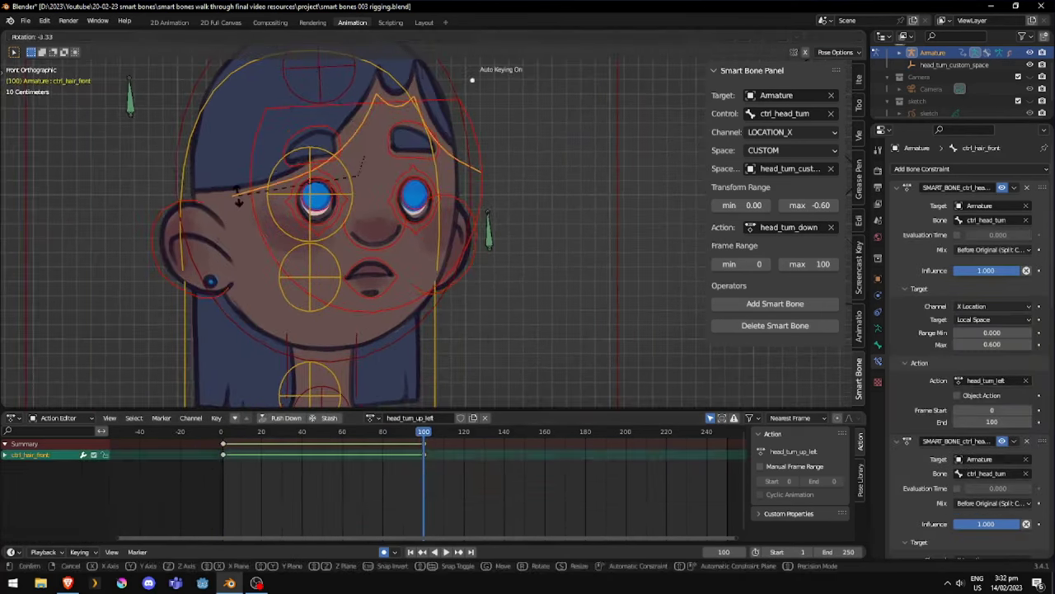
left_click_drag(371, 206, 394, 268)
key("ctrl+z")
key("s")
key("x")
key("Escape")
key("shift+Left")
Delete all keyframes of ctrl_head_turn in the action and play back to confirm it's empty
left_click(584, 233)
left_click_drag(481, 471, 178, 443)
key("x")
left_click(238, 453)
key("space")
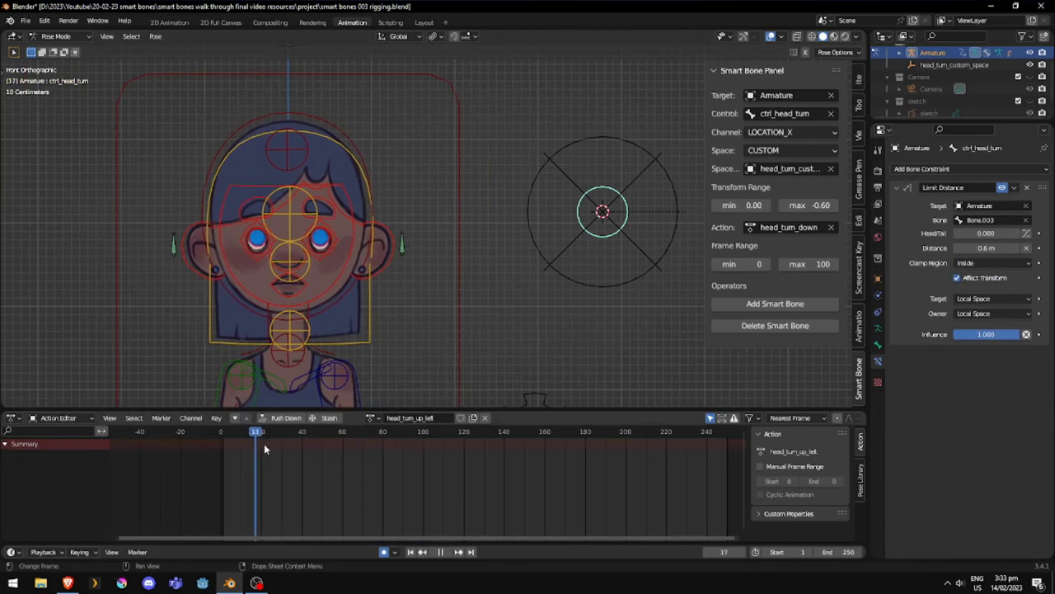
left_click_drag(346, 480, 230, 491)
key("space")
Centre the view on the head-turn control circle and select it
scroll(423, 294, "down", 1)
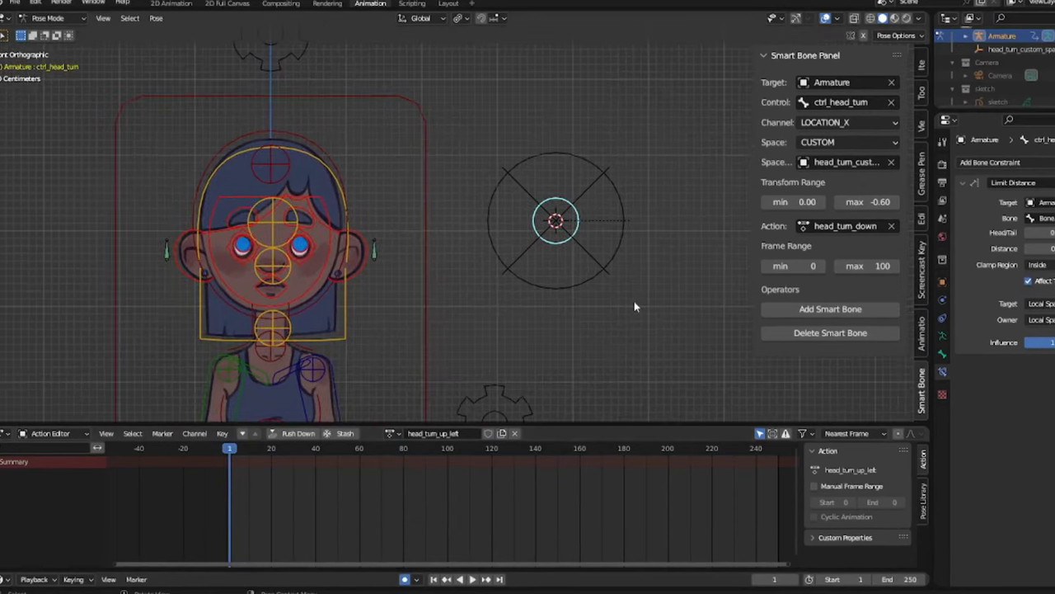
middle_click_drag(635, 301, 499, 299, "shift")
scroll(577, 278, "up", 2)
middle_click_drag(577, 278, 627, 273, "shift")
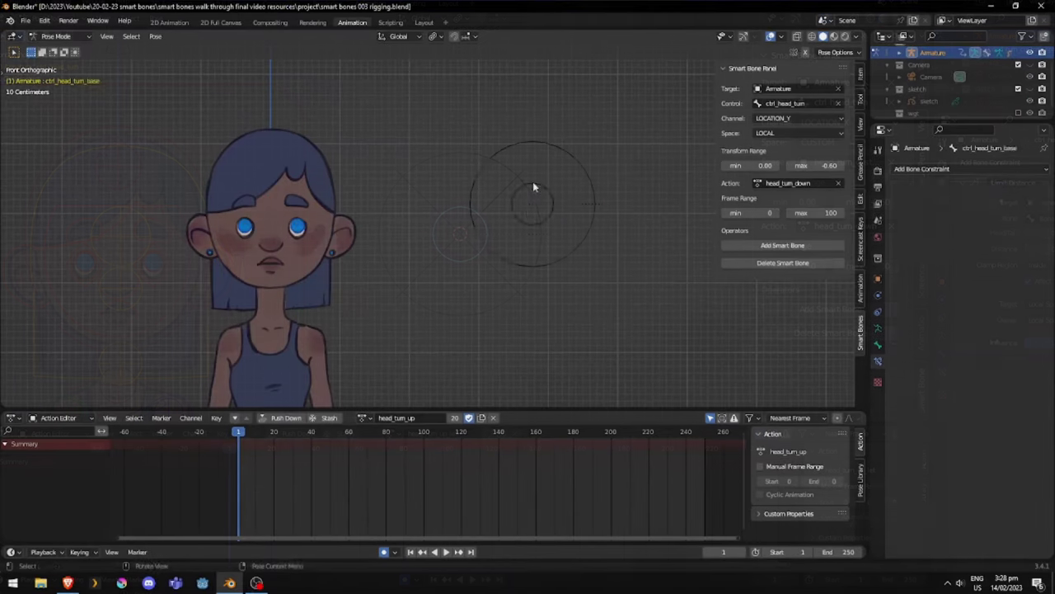
left_click(533, 181)
In Object Mode, add a Plain Axes empty named head_turn_custom
key("Tab")
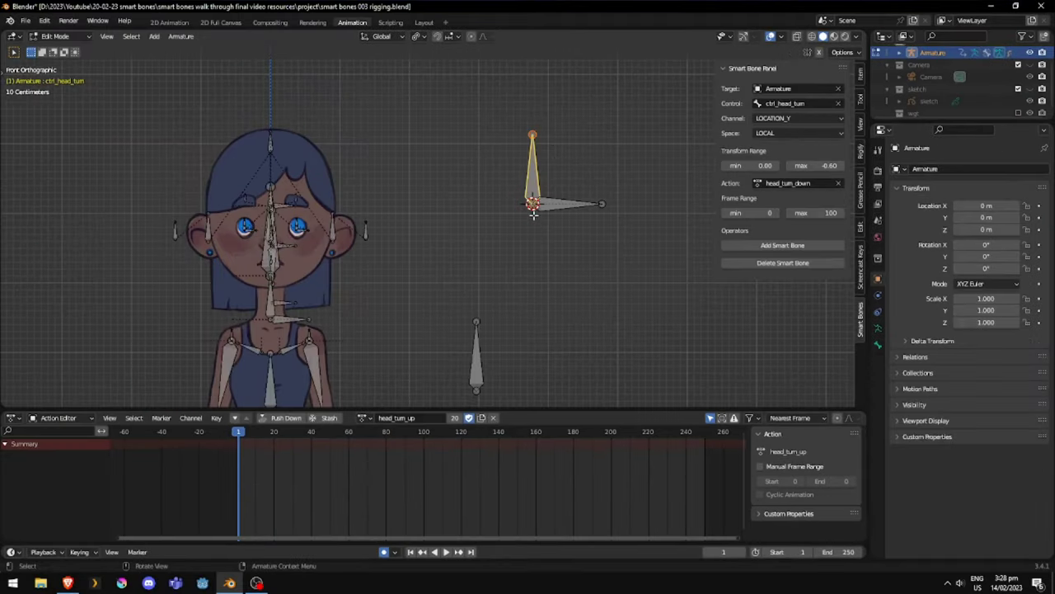
key("Tab")
key("shift+a")
mouse_move(481, 214)
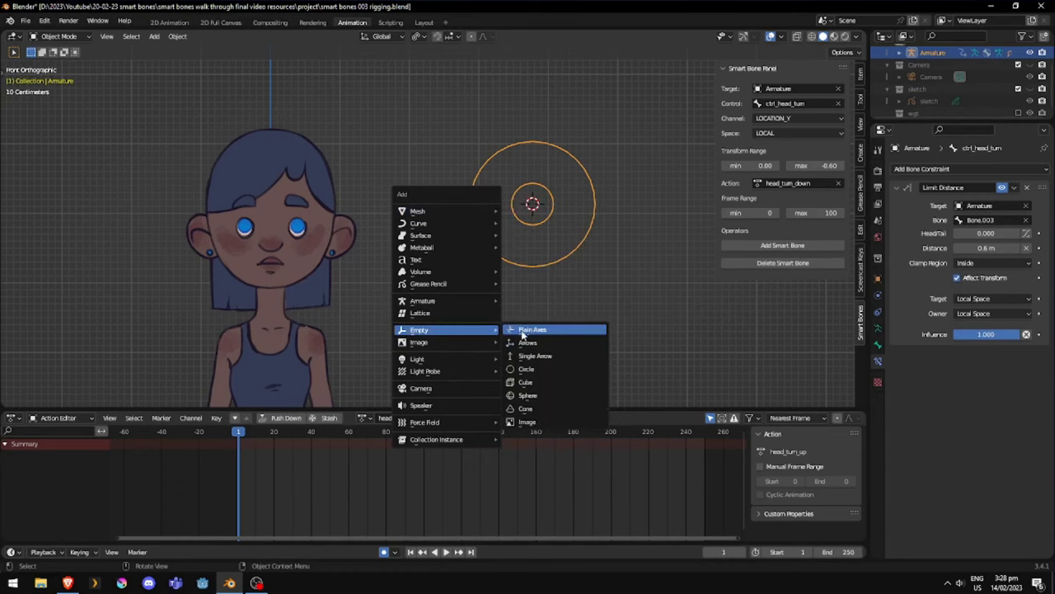
left_click(526, 330)
key("F2")
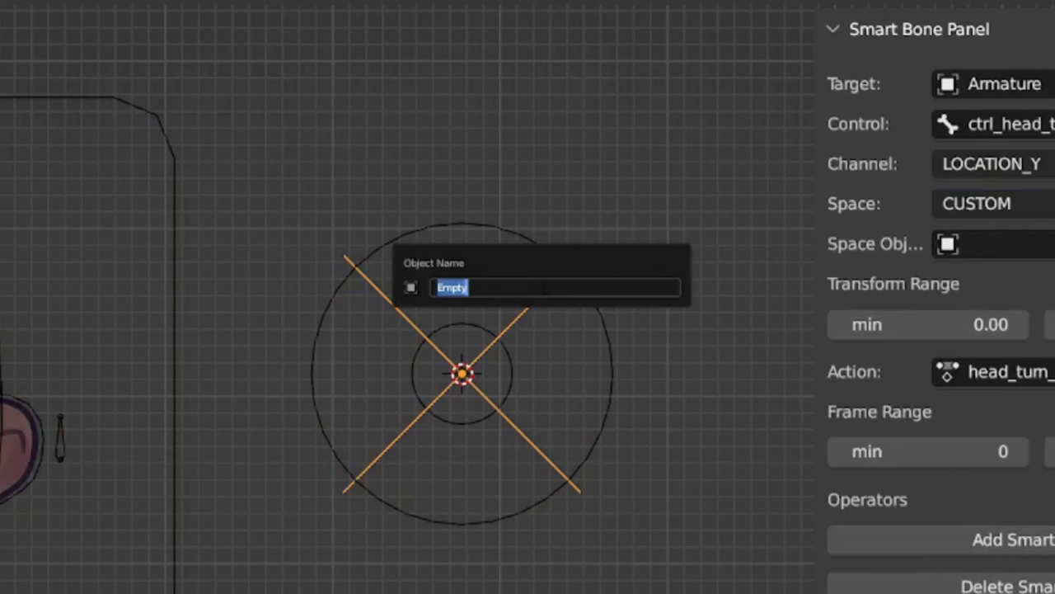
type("head_turn_custom")
key("Return")
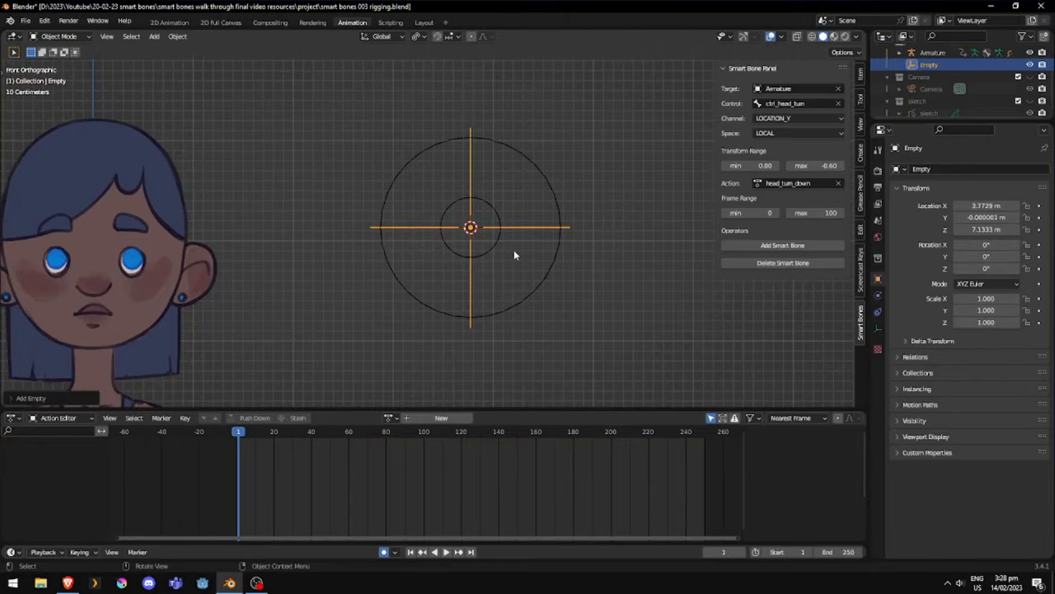
Rotate the head_turn_custom empty -45° on Y and reselect it in front orthographic view
key("r")
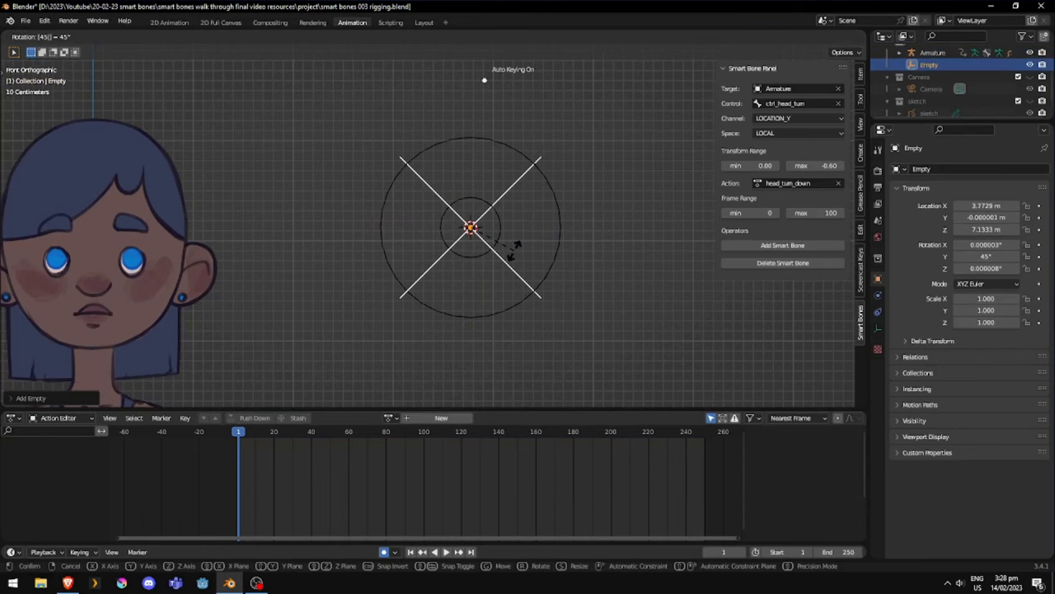
key("Return")
mouse_move(520, 236)
middle_mouse_down()
mouse_move(518, 271)
mouse_move(511, 242)
middle_mouse_up()
key("ctrl+z")
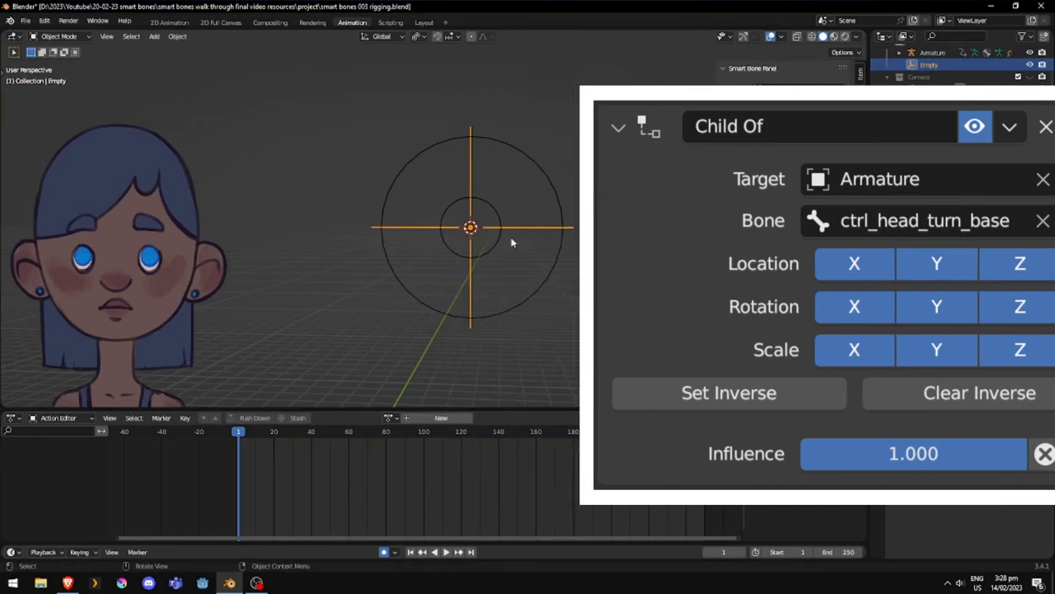
type("ry-45")
key("Return")
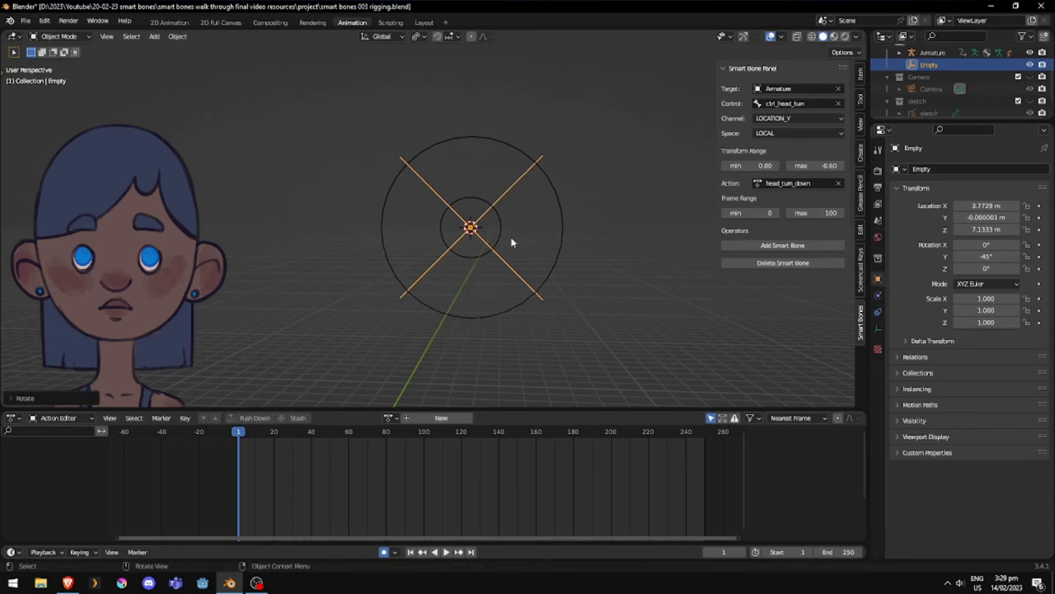
key("KP_1")
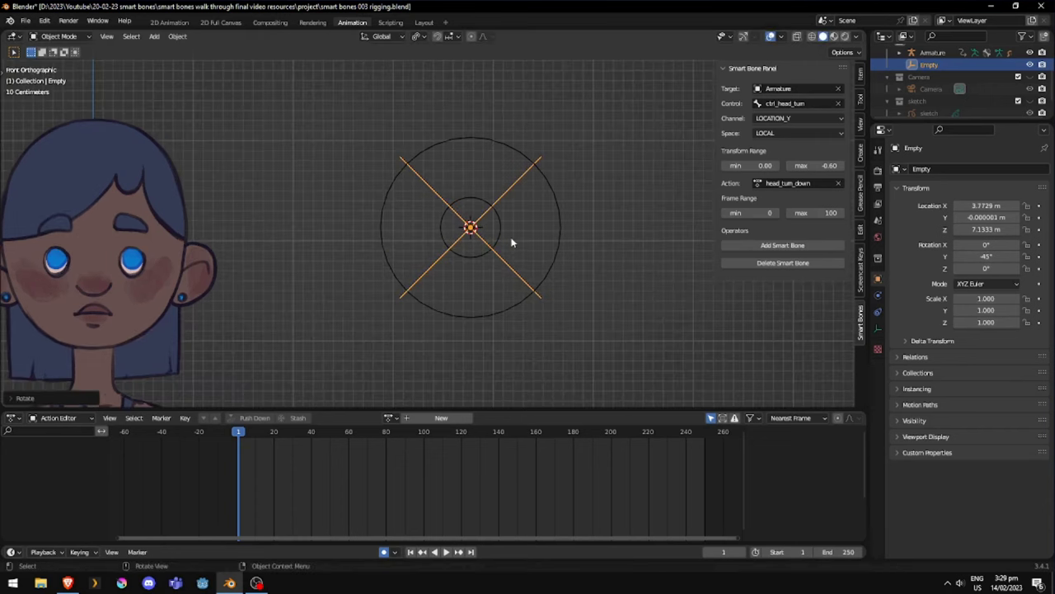
middle_click_drag(476, 198, 464, 214, "shift")
left_click(470, 208)
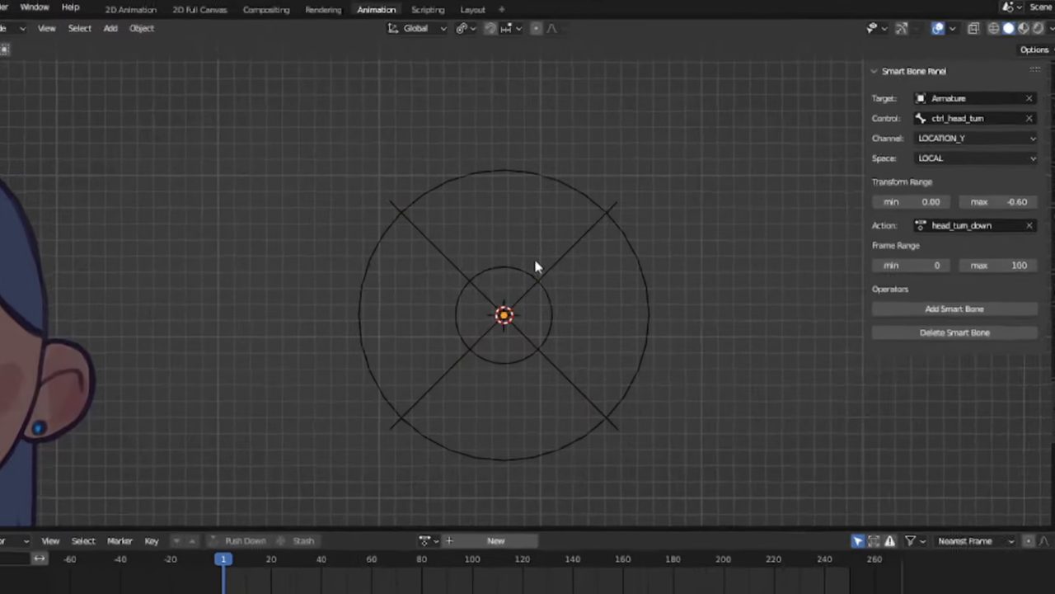
left_click(535, 267)
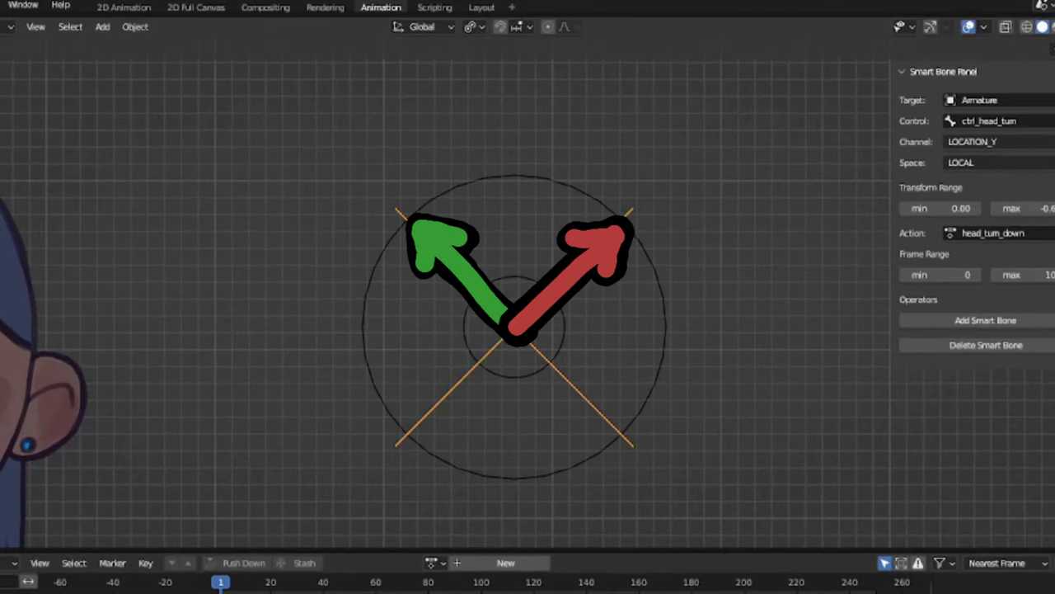
Select ctrl_head_turn and switch its Smart Bone transform Space to CUSTOM
middle_click_drag(804, 160, 812, 154, "ctrl")
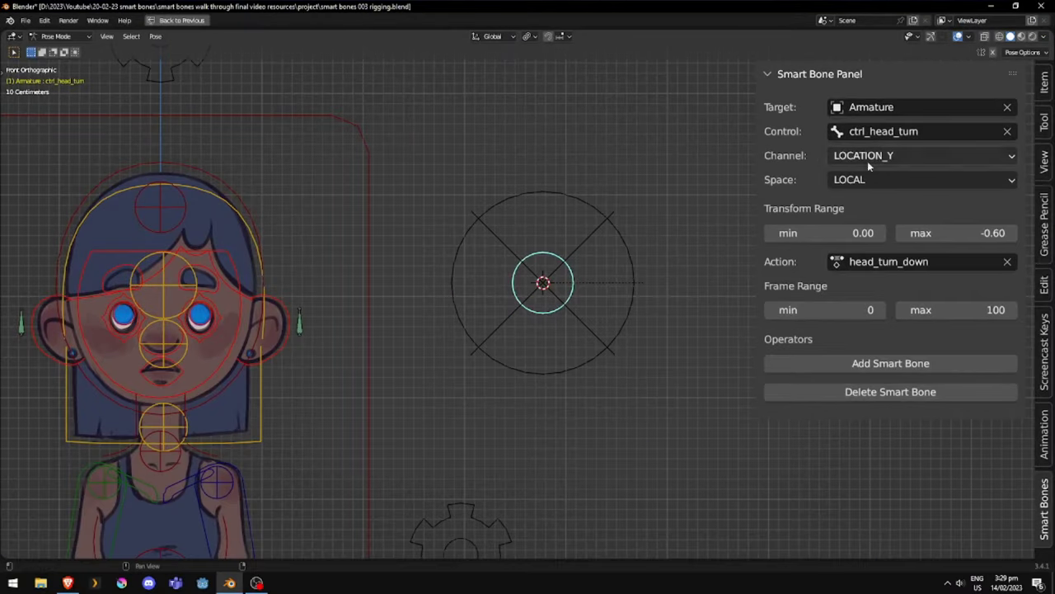
left_click(850, 185)
left_click(853, 225)
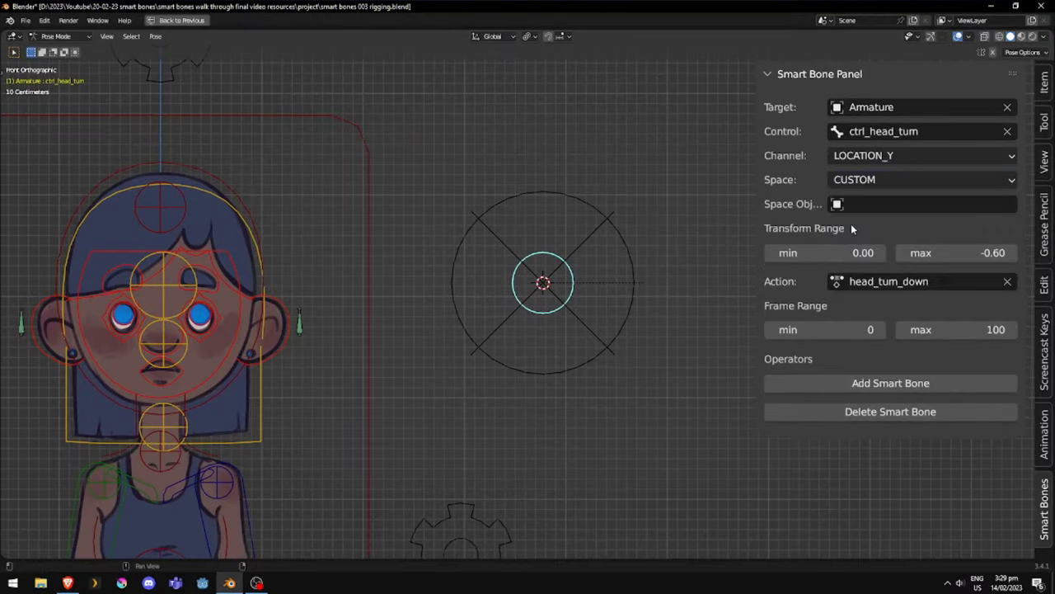
left_click(857, 204)
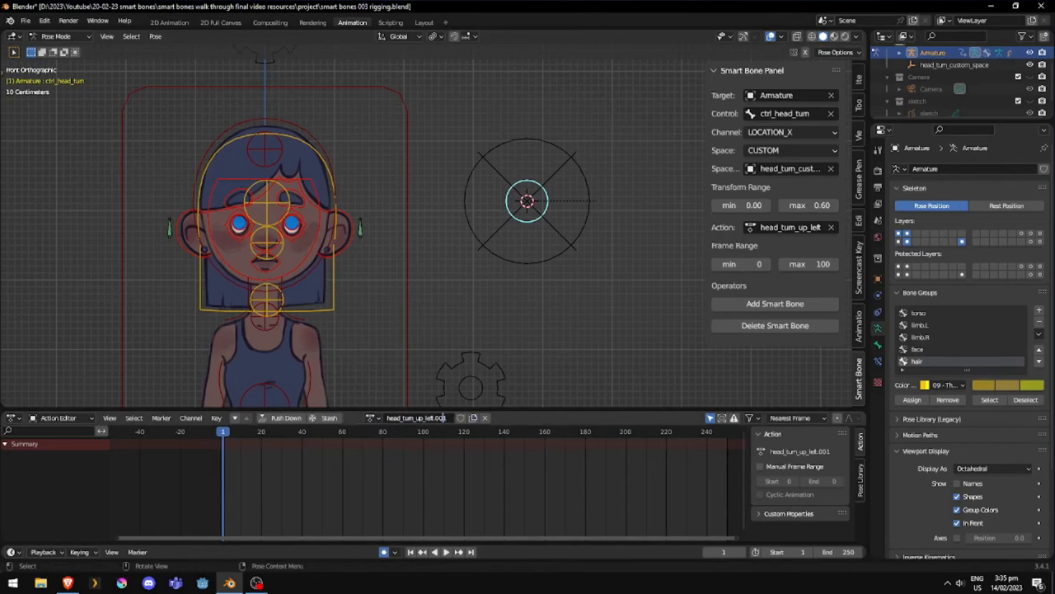
Try placing ctrl_head_turn up-left, then undo back to its centred rest position
key("alt+g")
key("r")
left_click(549, 211)
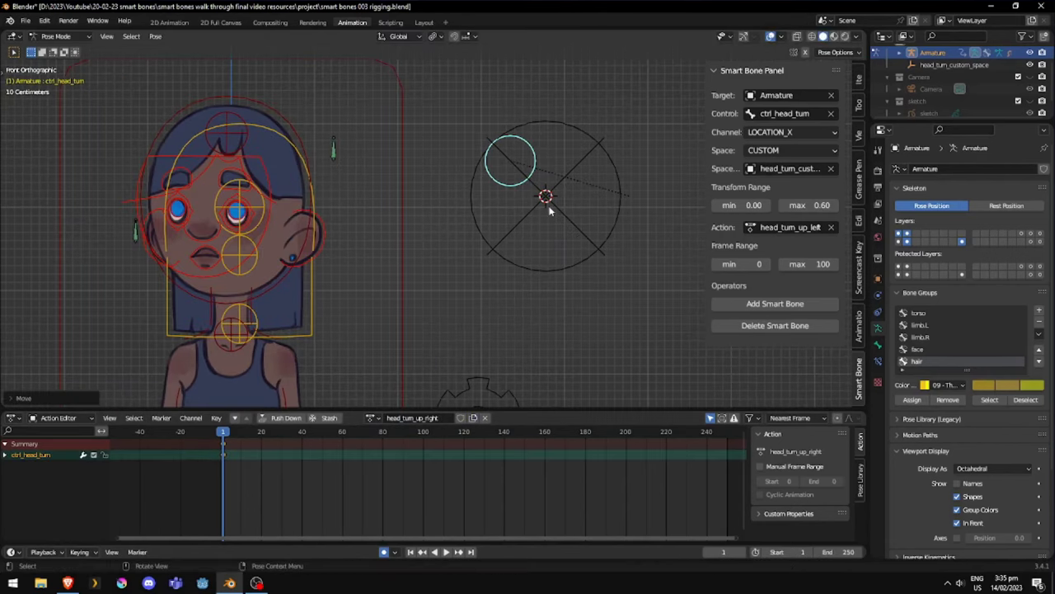
key("ctrl+z")
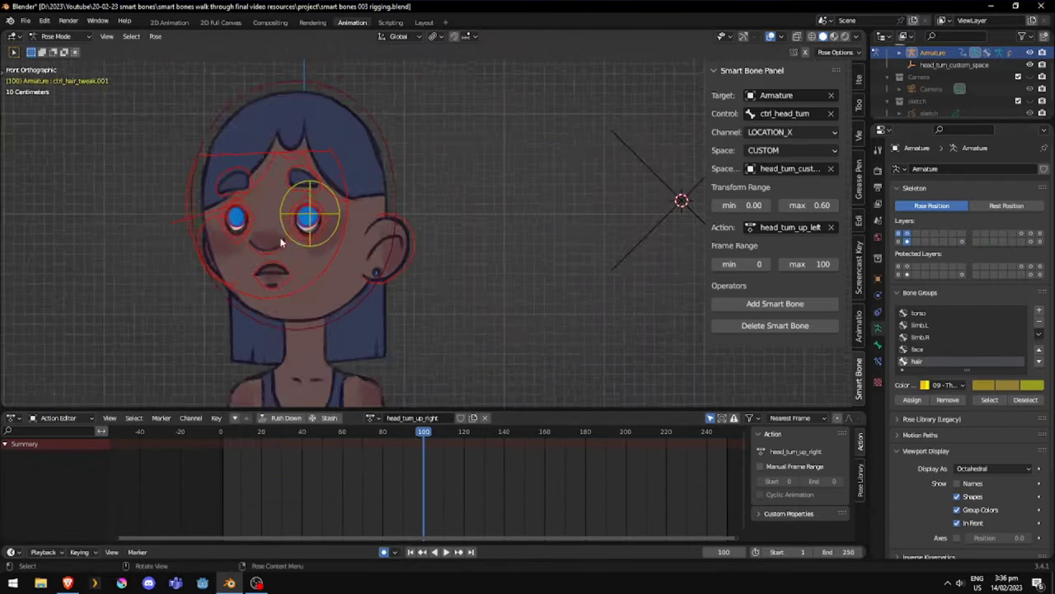
scroll(412, 247, "up", 6)
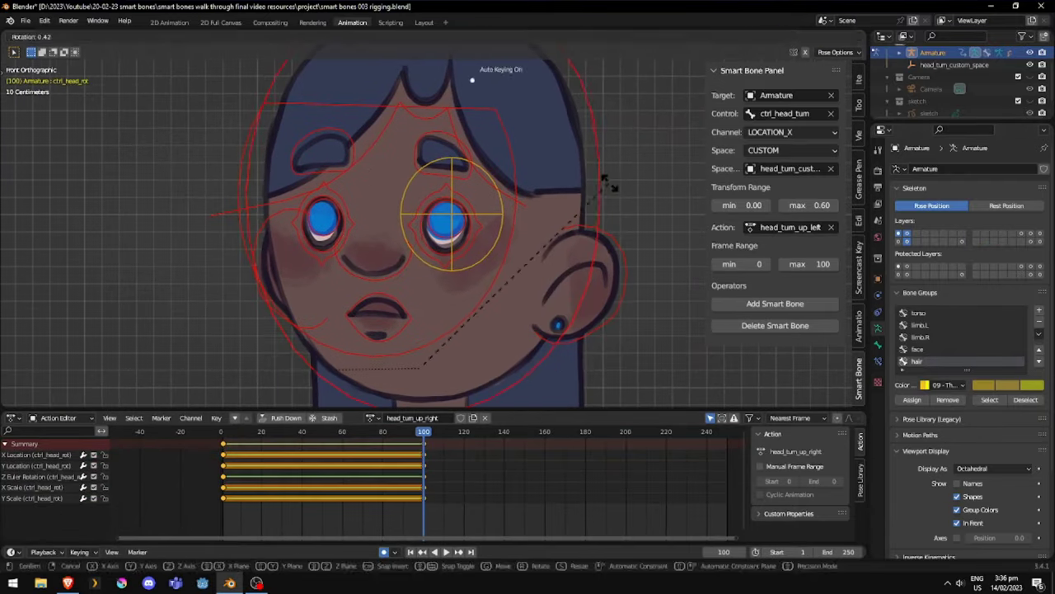
Adjust the right eye control ctrl_eye_base.R's position along Z
left_click(445, 239)
key("g")
key("z")
key("Escape")
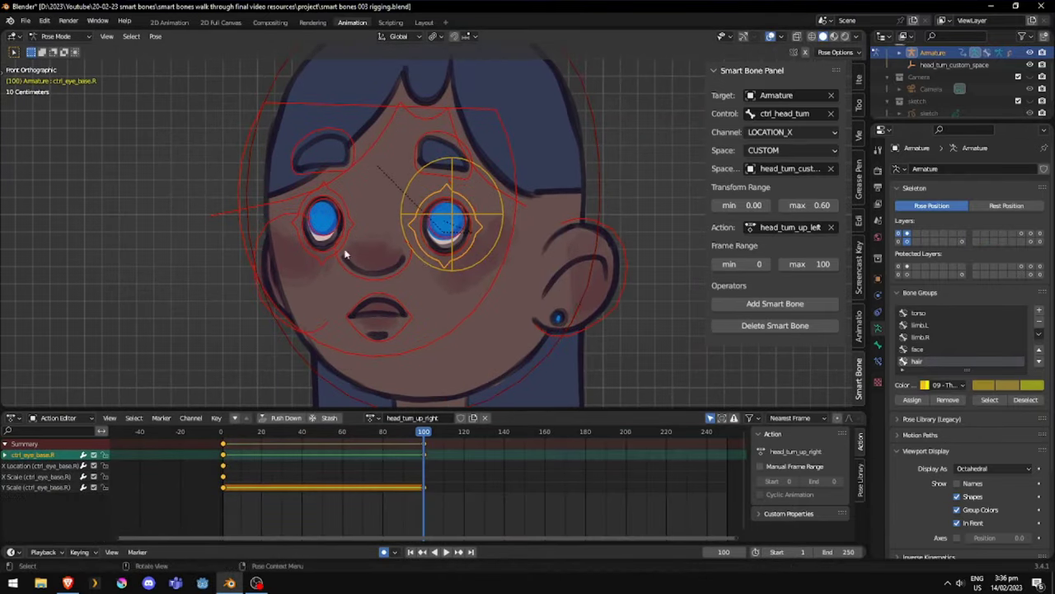
key("g")
key("z")
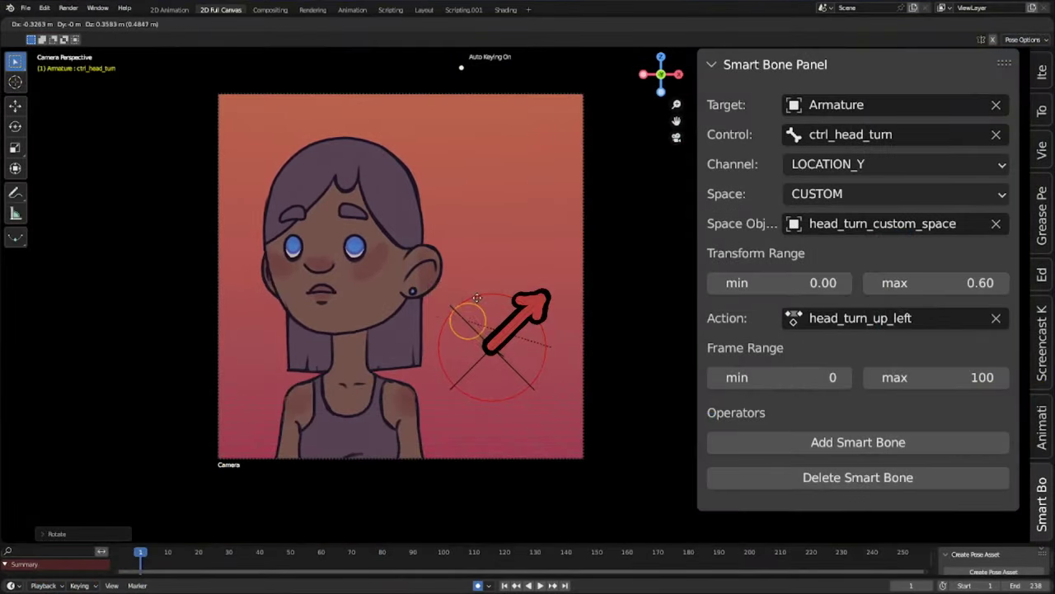
Set the Smart Bone transform range maximum to -0.6
left_click(611, 346)
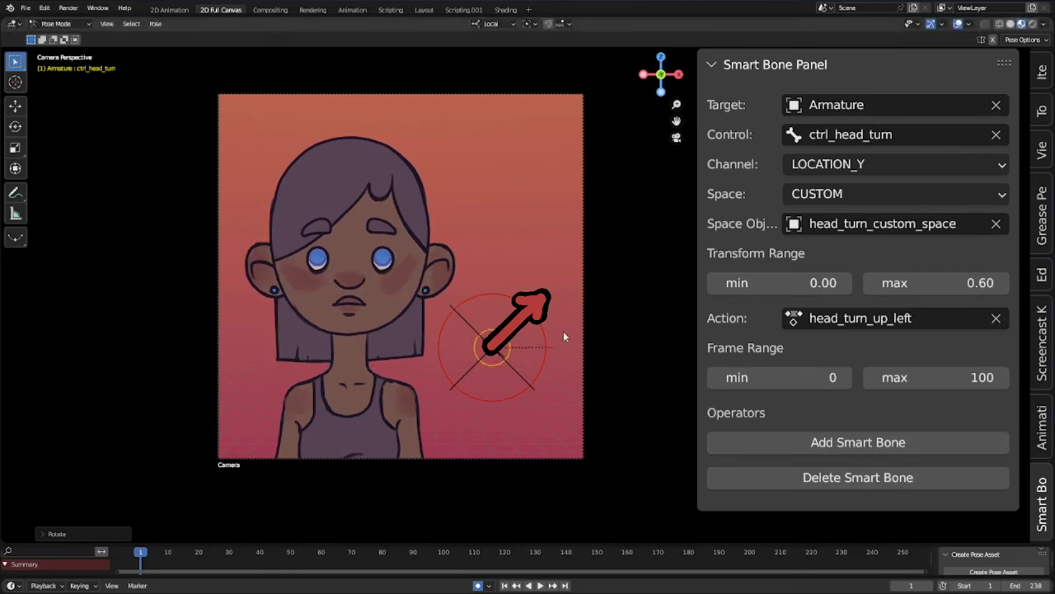
left_click(935, 283)
type("-0.6")
key("Return")
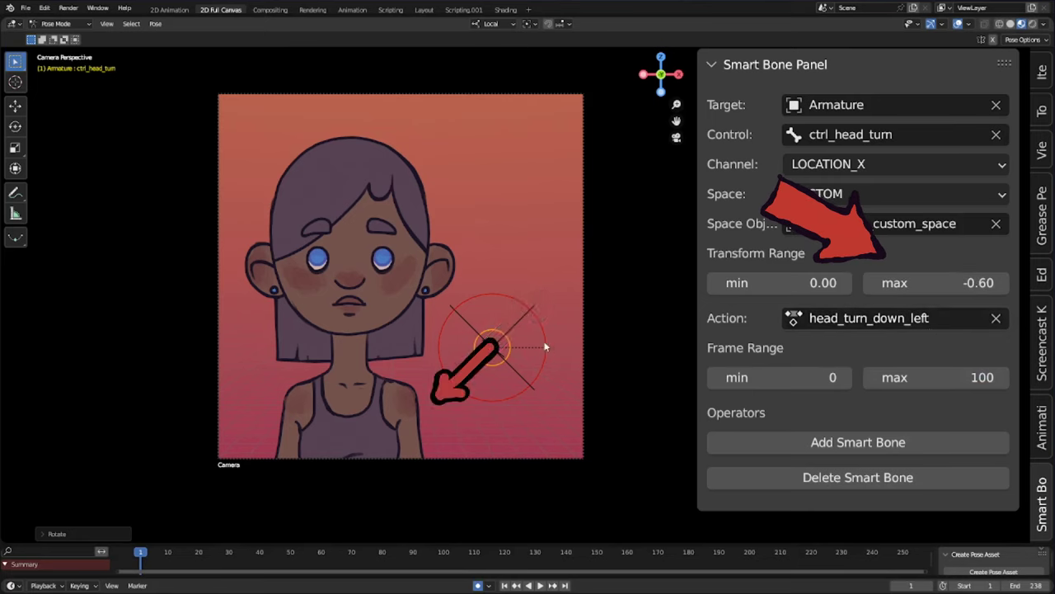
Move ctrl_head_turn around to test the head turns, with the sidebar hidden
key("g")
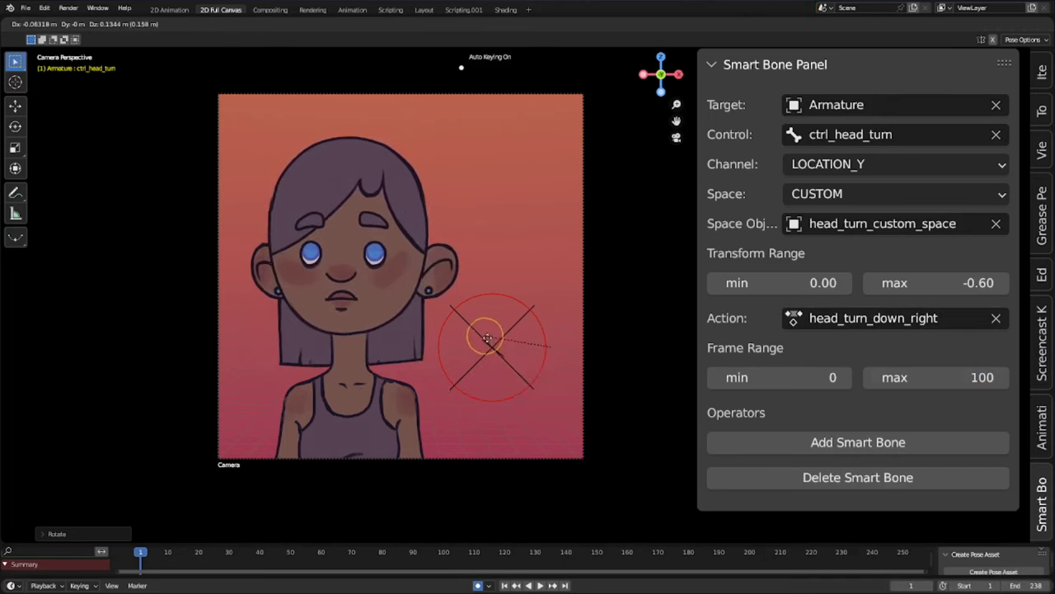
key("n")
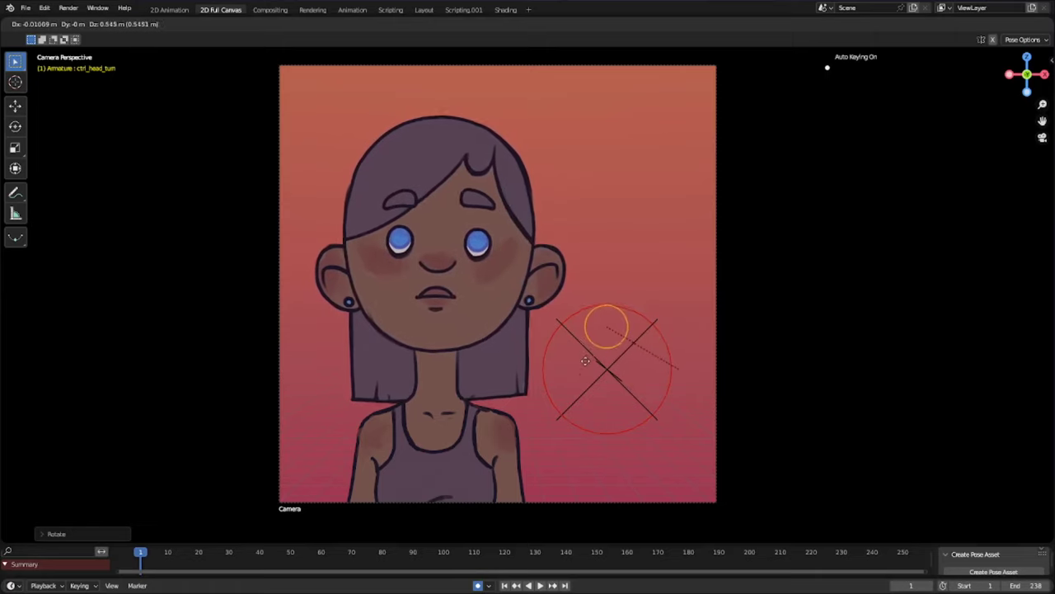
left_click(584, 417)
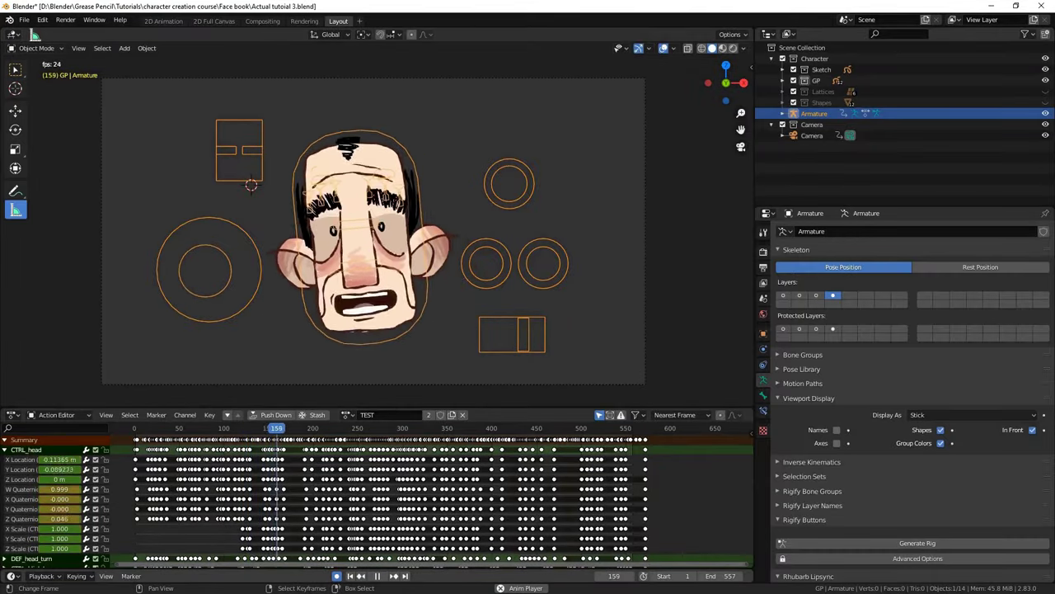
Scroll the Smart-Bones README down to the Installation and Usage sections
scroll(907, 215, "down", 3)
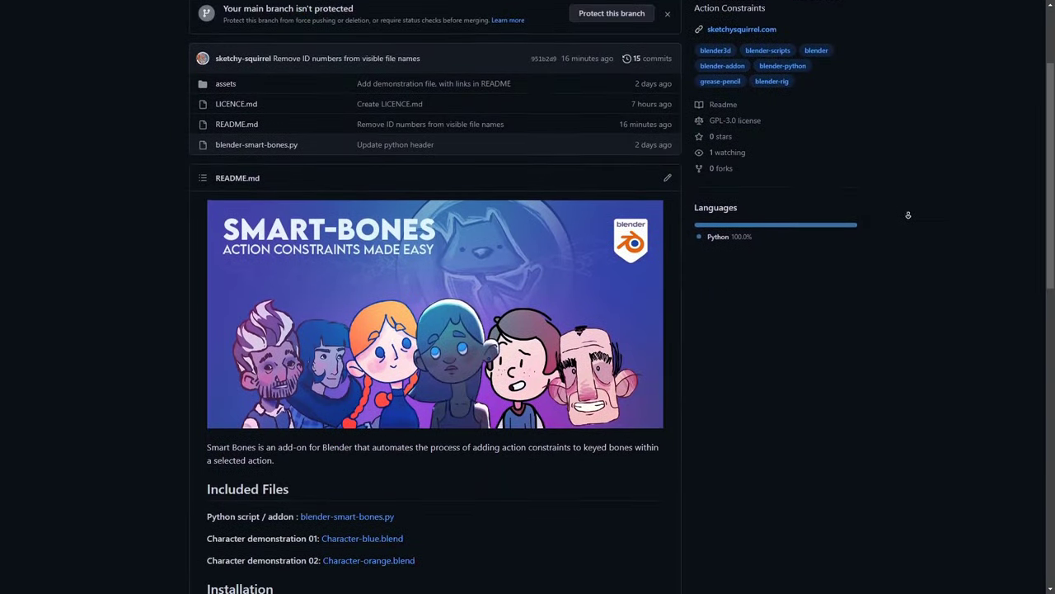
scroll(907, 214, "down", 6)
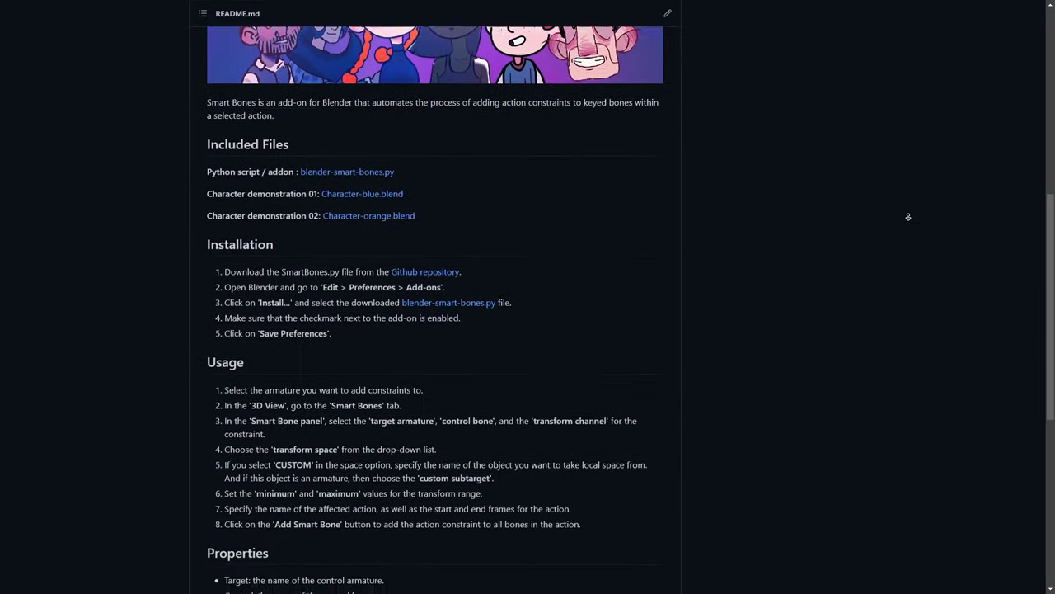